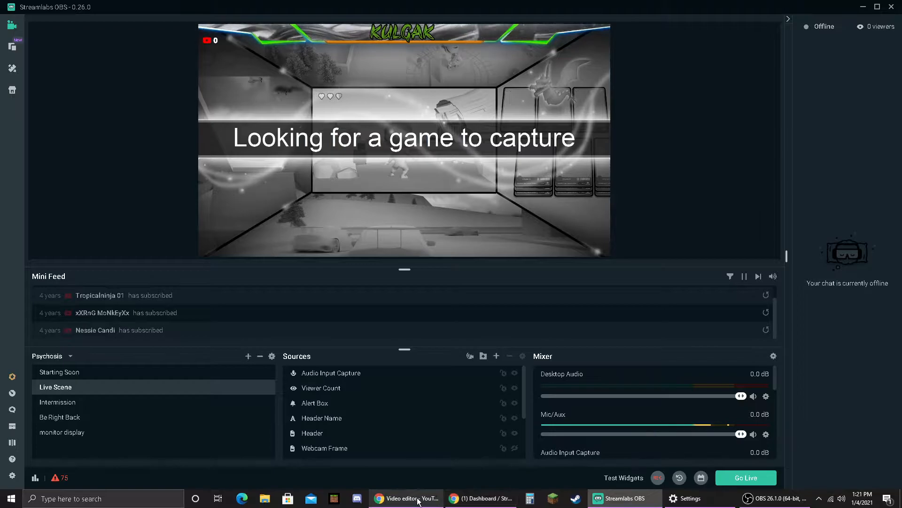
# Step: Switch to the Streamlabs dashboard in the browser and look over its overview page
pyautogui.click(487, 498)
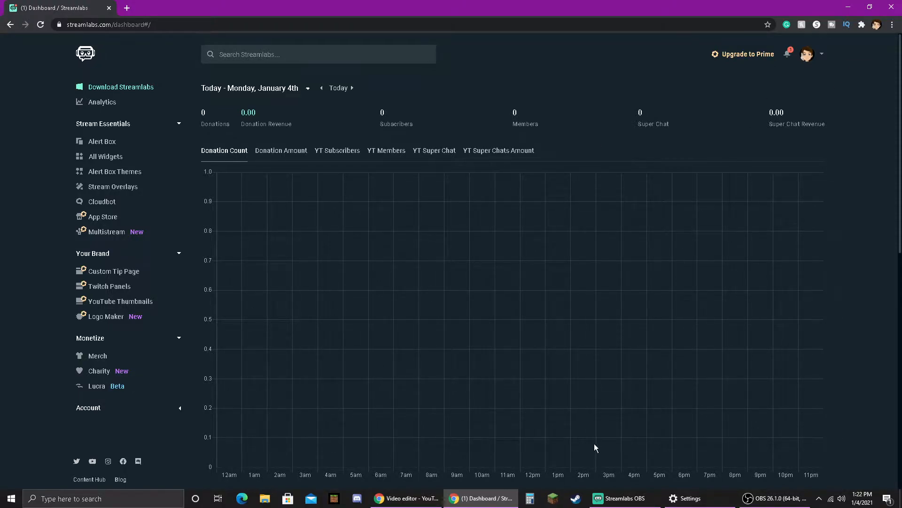
pyautogui.click(86, 61)
# Step: Return to Streamlabs OBS and switch to the scene collection named Scenes
pyautogui.moveTo(645, 504)
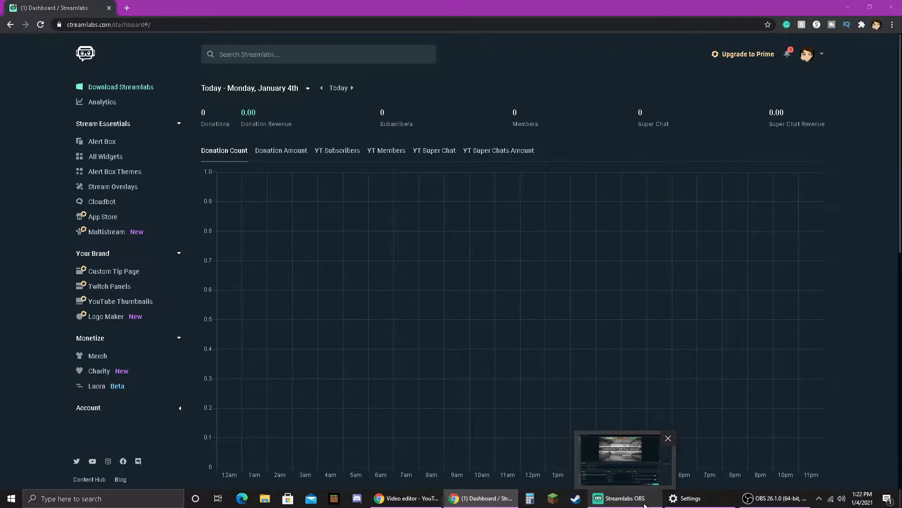
pyautogui.click(645, 504)
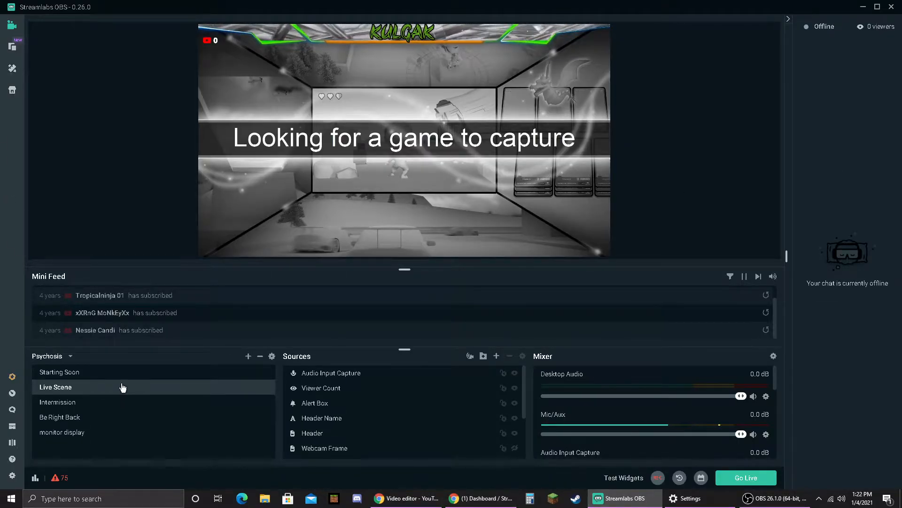
pyautogui.click(70, 355)
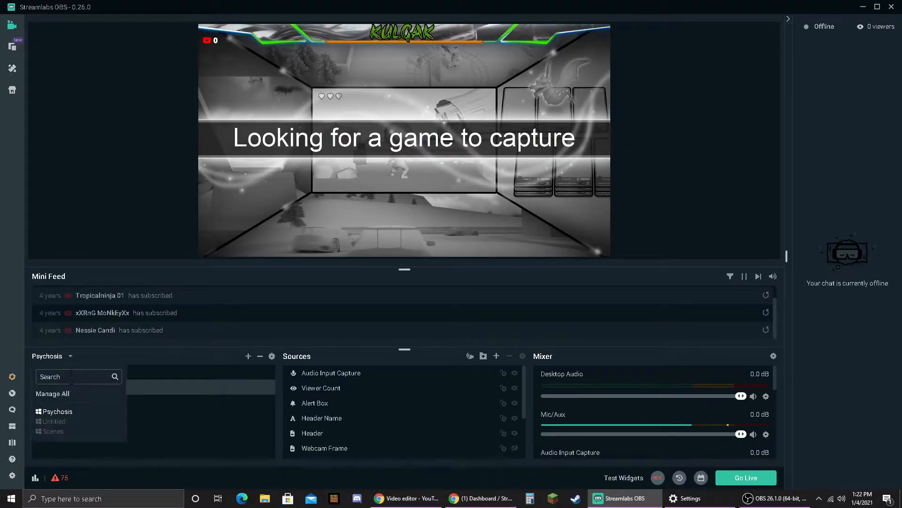
pyautogui.click(77, 432)
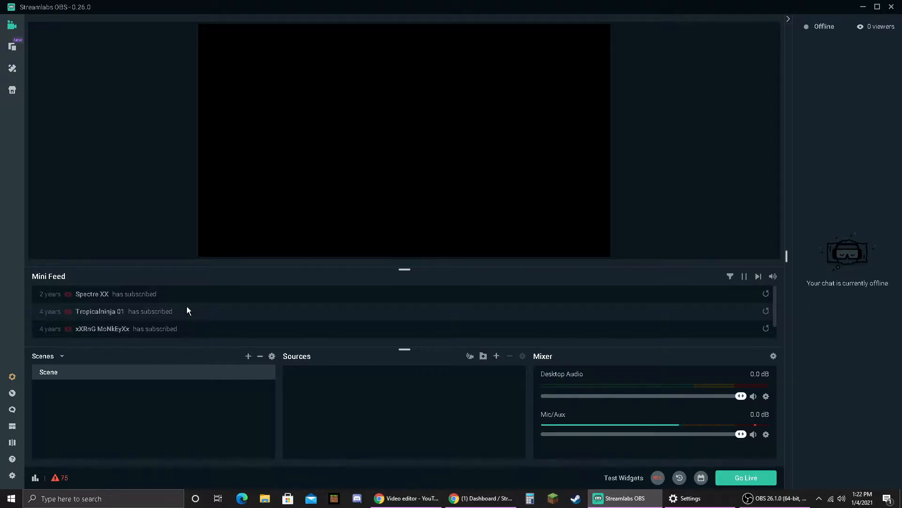
# Step: Open the stream overlay library and search the scene themes for "free"
pyautogui.click(13, 72)
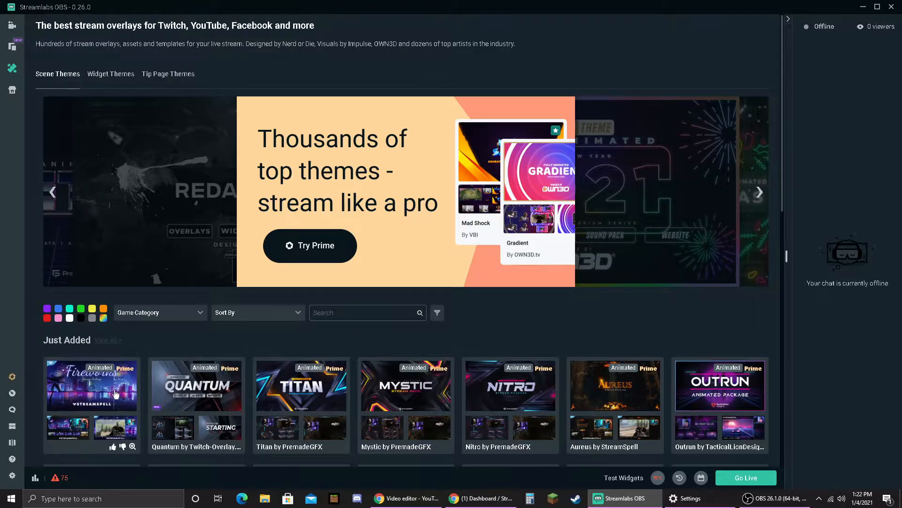
pyautogui.scroll(-2, 490, 395)
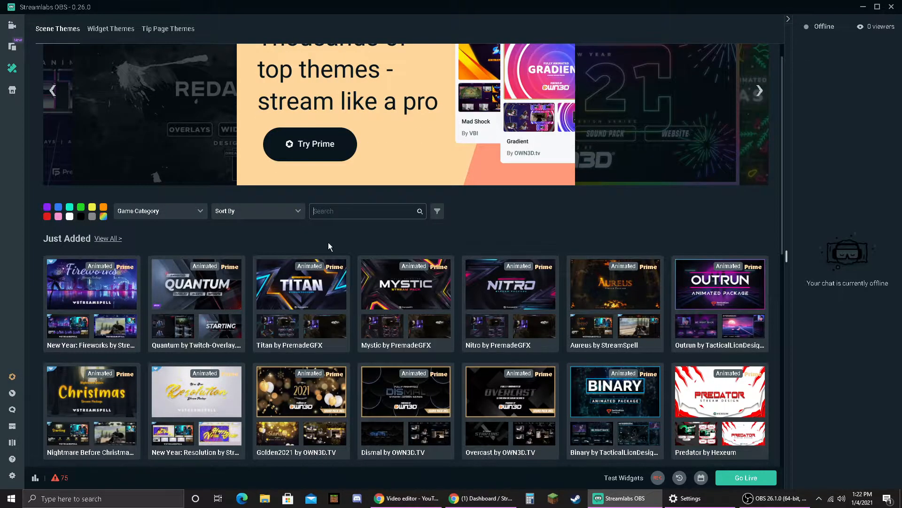
pyautogui.write('free')
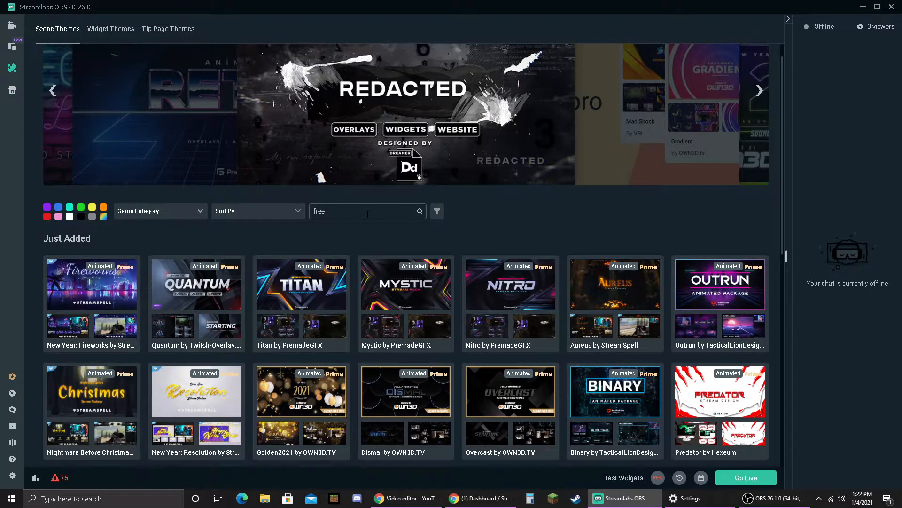
pyautogui.press('Return')
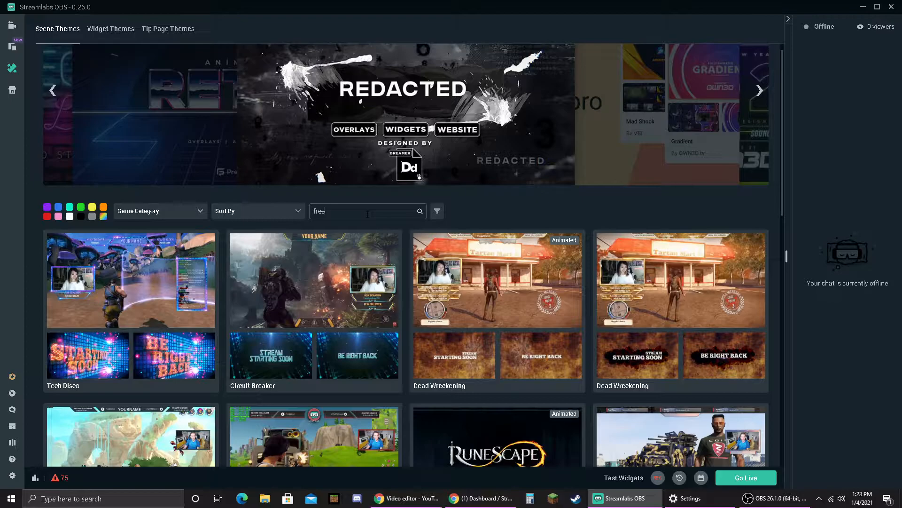
# Step: Find the Flurry Light theme among the search results and install its overlay
pyautogui.scroll(-2, 579, 319)
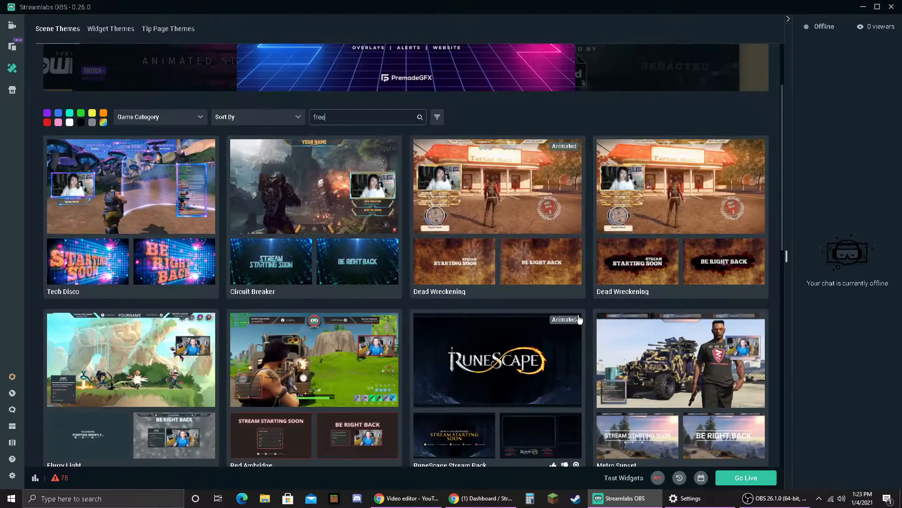
pyautogui.scroll(-8, 521, 256)
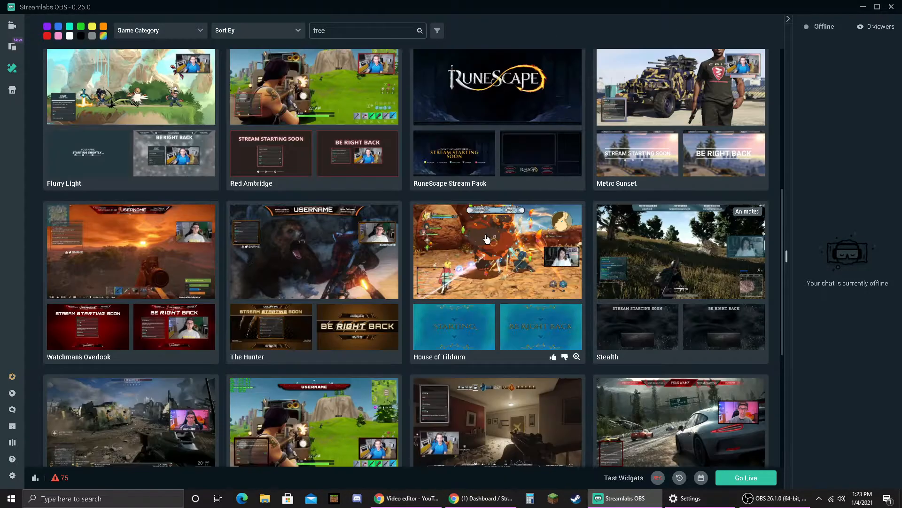
pyautogui.scroll(-3, 301, 208)
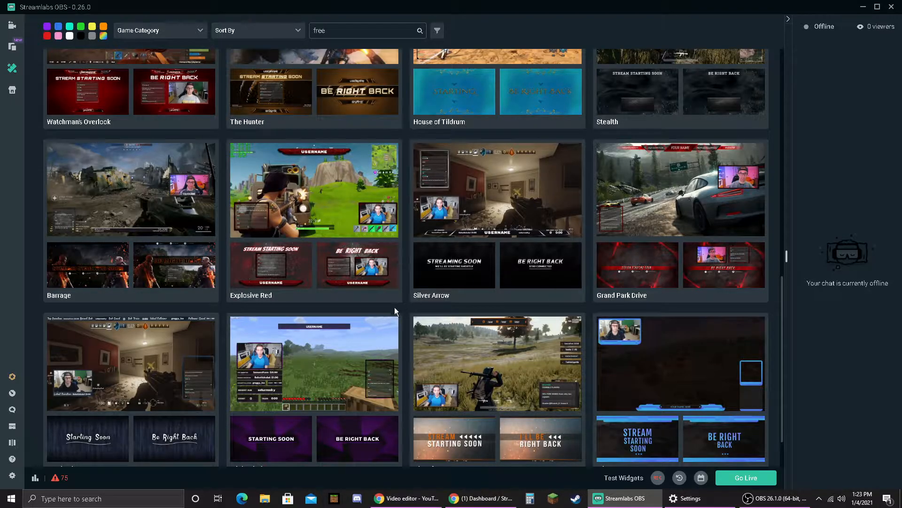
pyautogui.scroll(-3, 397, 306)
pyautogui.scroll(6, 92, 154)
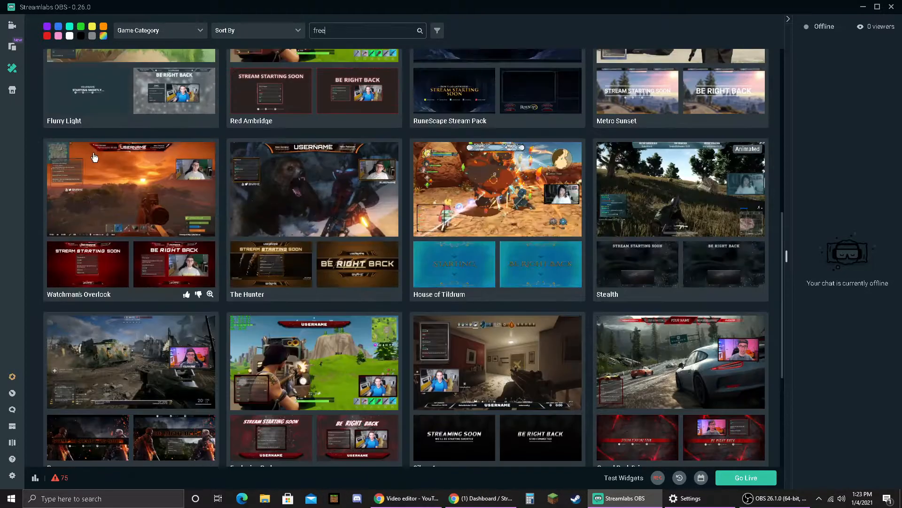
pyautogui.scroll(10, 94, 154)
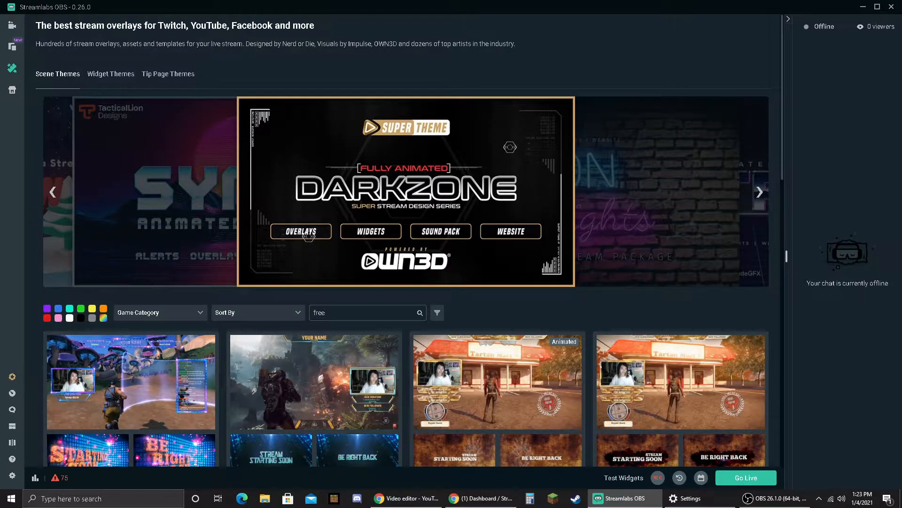
pyautogui.scroll(-3, 480, 349)
pyautogui.scroll(-3, 442, 278)
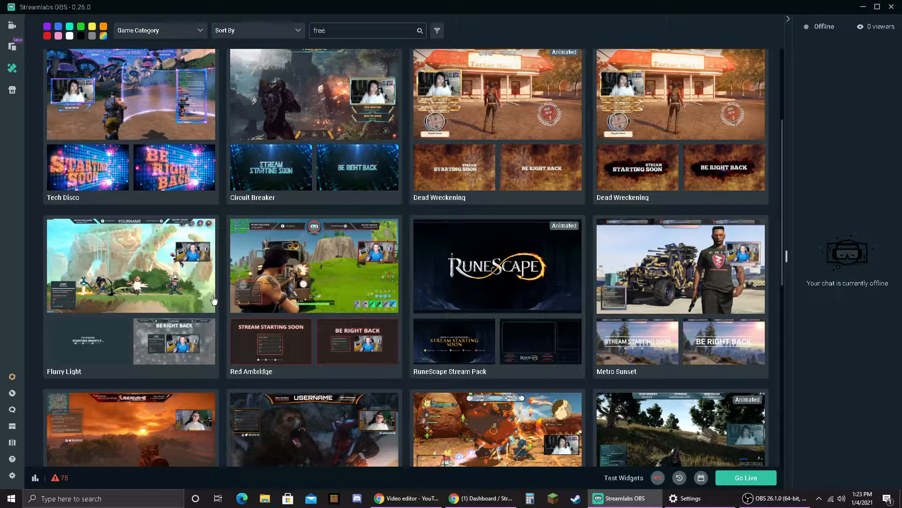
pyautogui.click(156, 303)
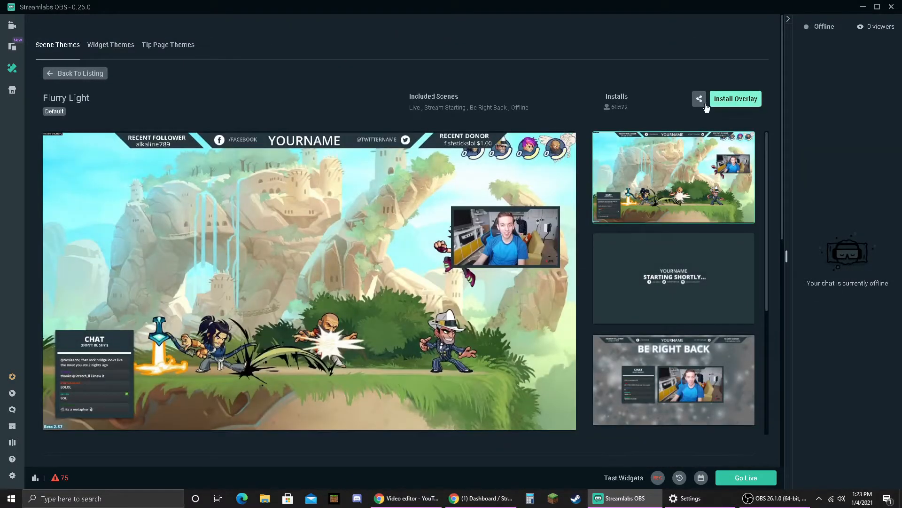
pyautogui.click(746, 103)
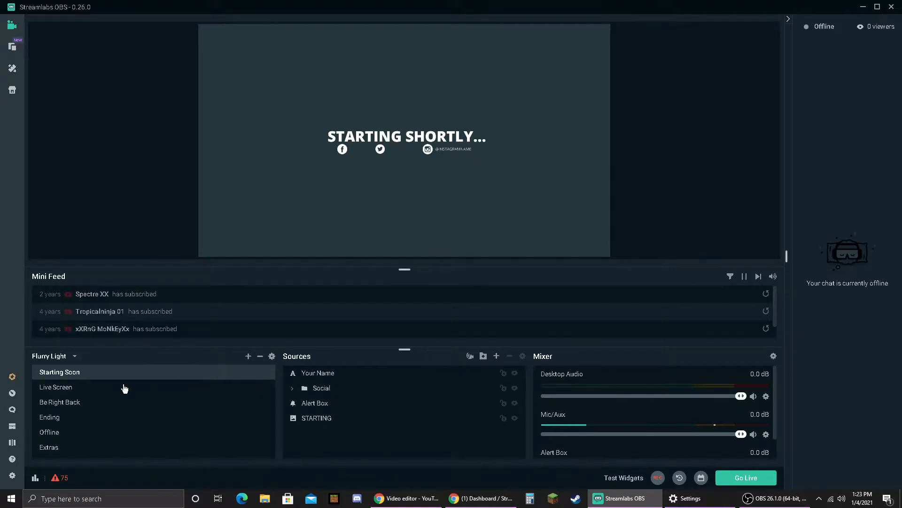
# Step: Examine the Live Screen scene and its Widgets, Header and Background Example sources
pyautogui.click(109, 386)
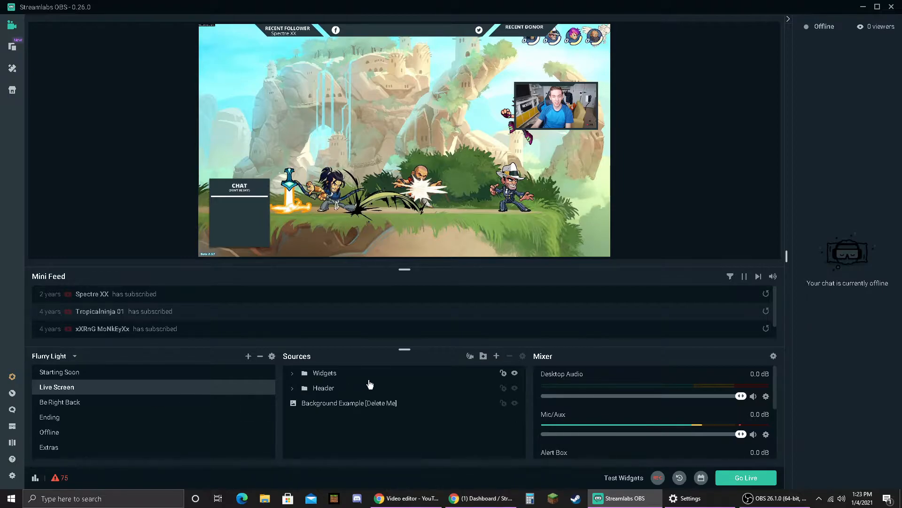
pyautogui.click(356, 378)
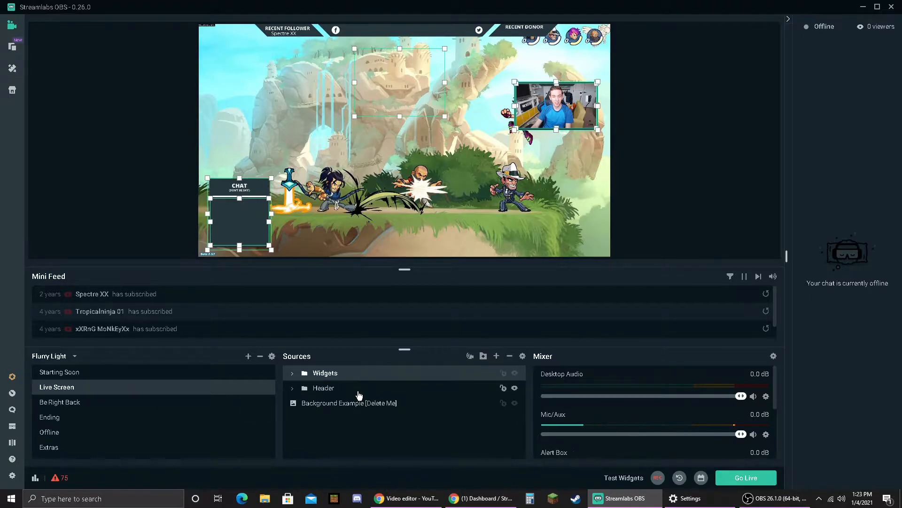
pyautogui.click(358, 389)
pyautogui.click(371, 409)
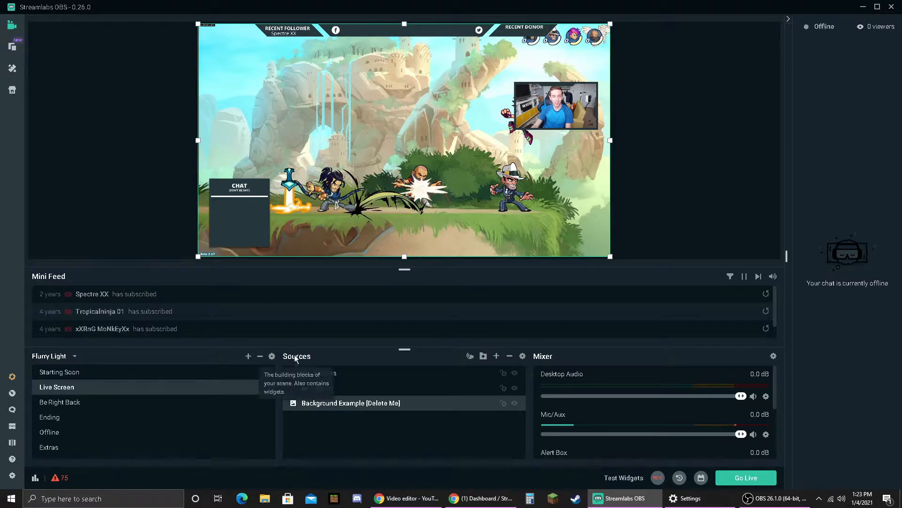
# Step: Look through the overlay's Be Right Back, Ending, Offline and Extras scenes
pyautogui.click(79, 403)
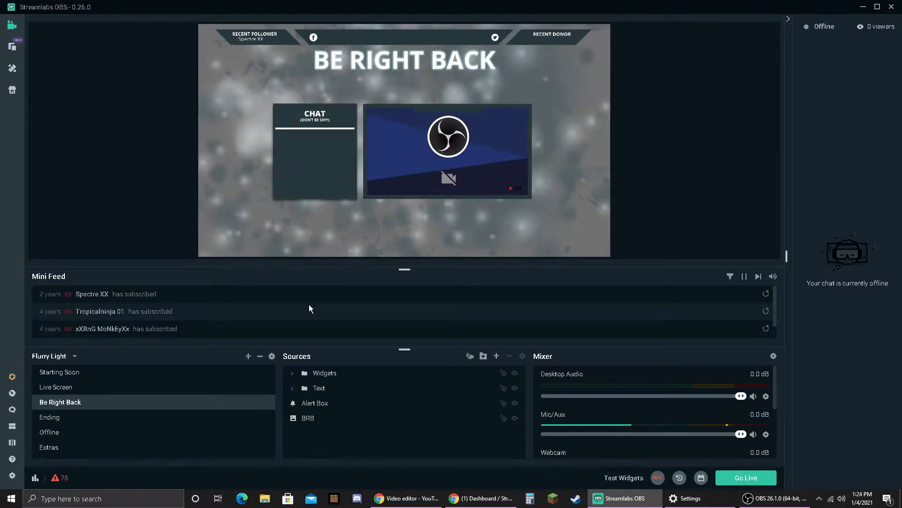
pyautogui.click(67, 422)
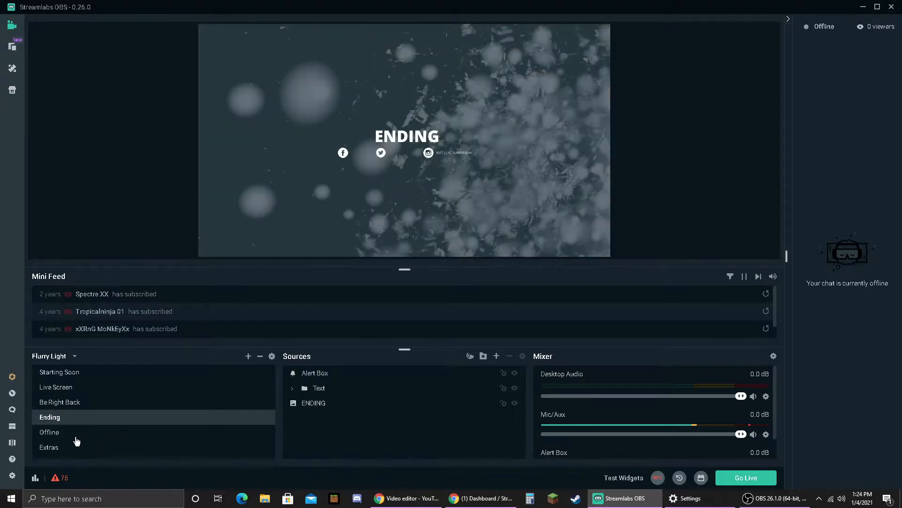
pyautogui.click(77, 439)
pyautogui.click(84, 447)
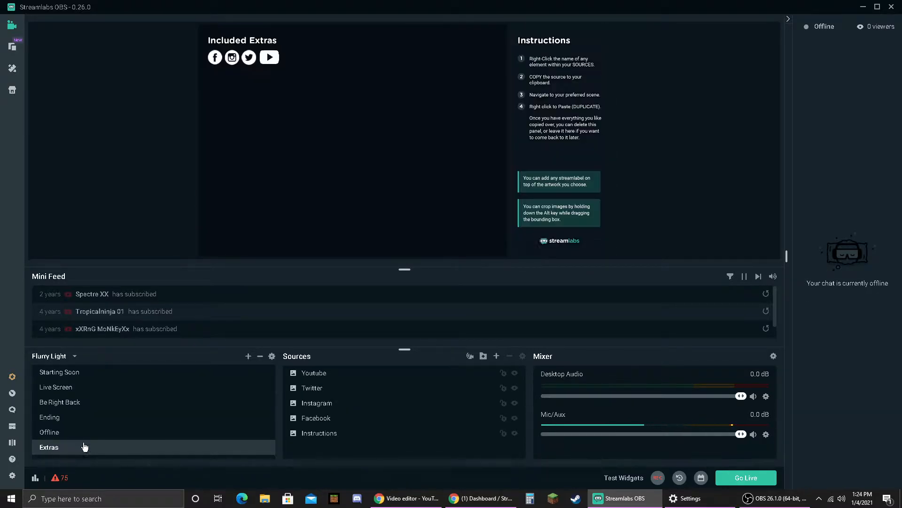
pyautogui.click(80, 403)
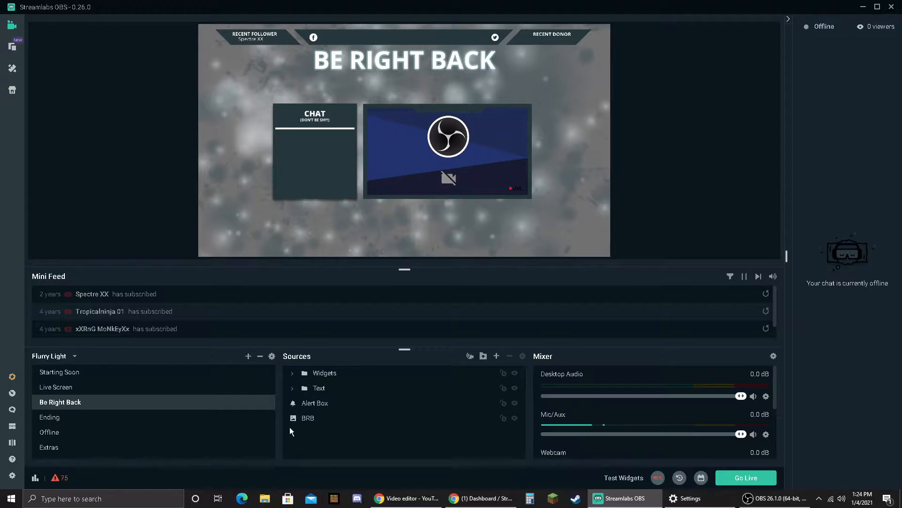
# Step: Remove the "Background Example [Delete Me]" source from the Live Screen scene
pyautogui.click(87, 388)
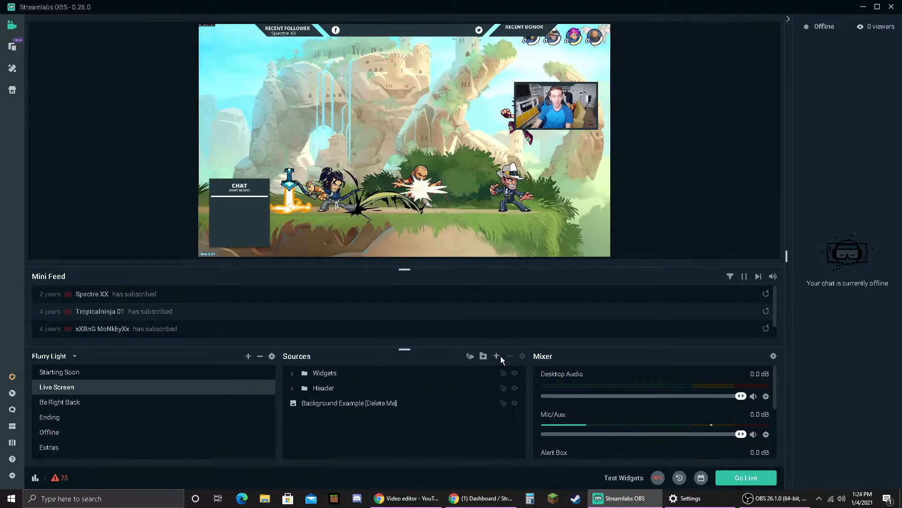
pyautogui.click(404, 404)
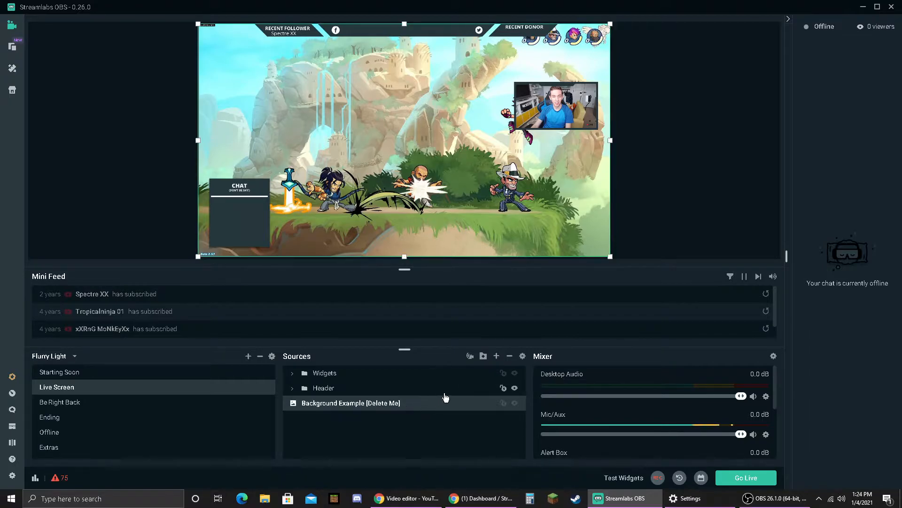
pyautogui.rightClick(436, 407)
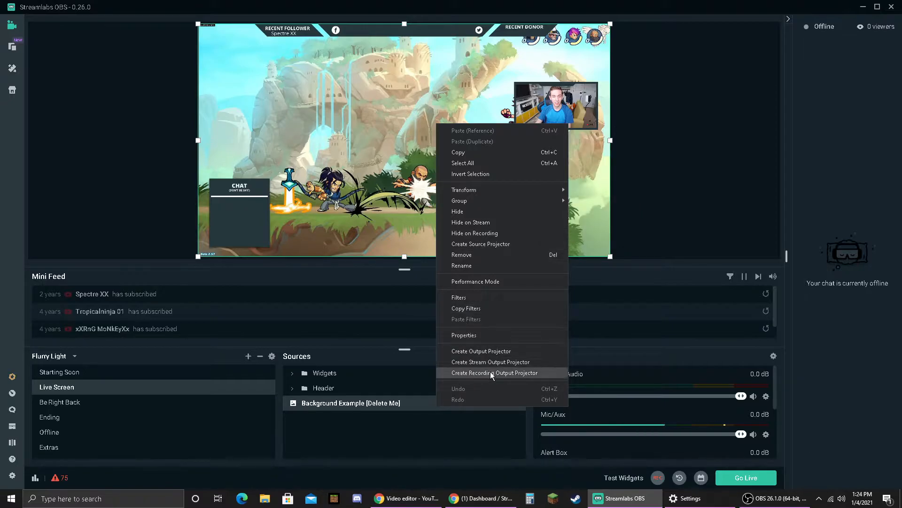
pyautogui.click(478, 256)
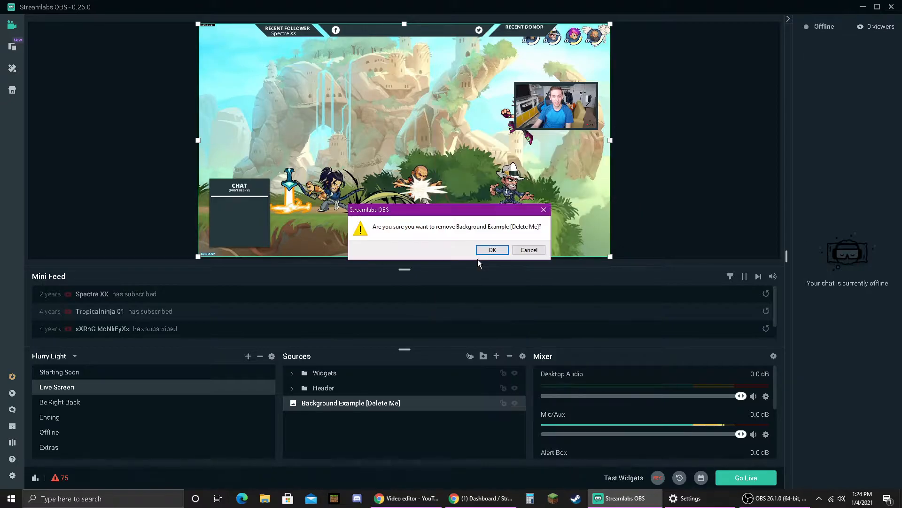
pyautogui.click(499, 248)
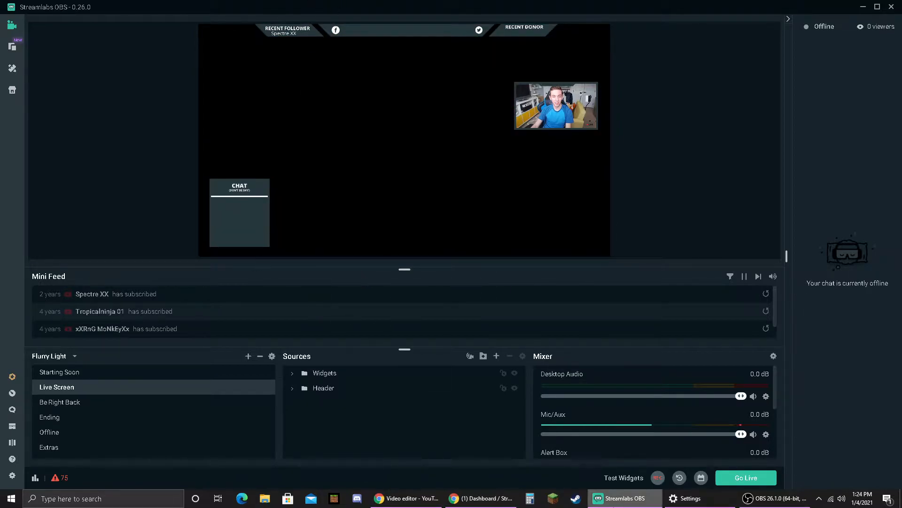
# Step: Add a Game Capture source to the Live Screen scene, keeping its default name and Auto mode settings
pyautogui.click(497, 356)
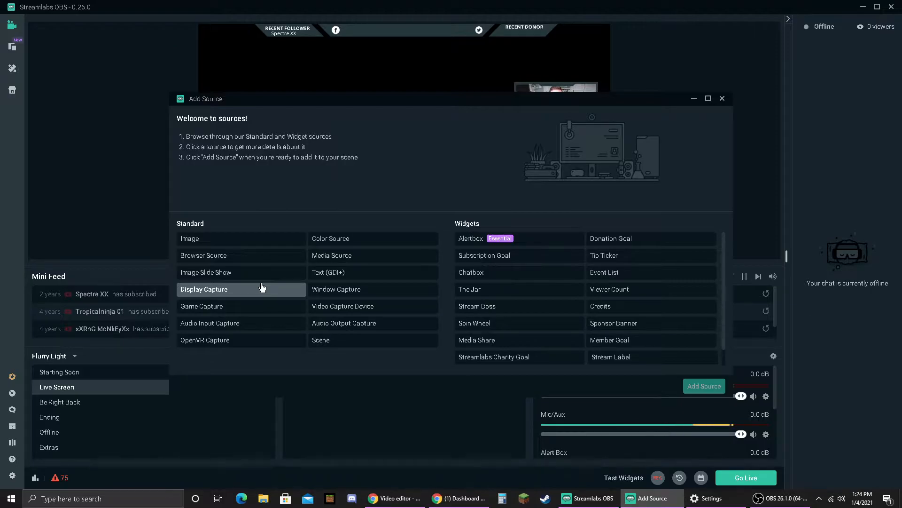
pyautogui.click(286, 306)
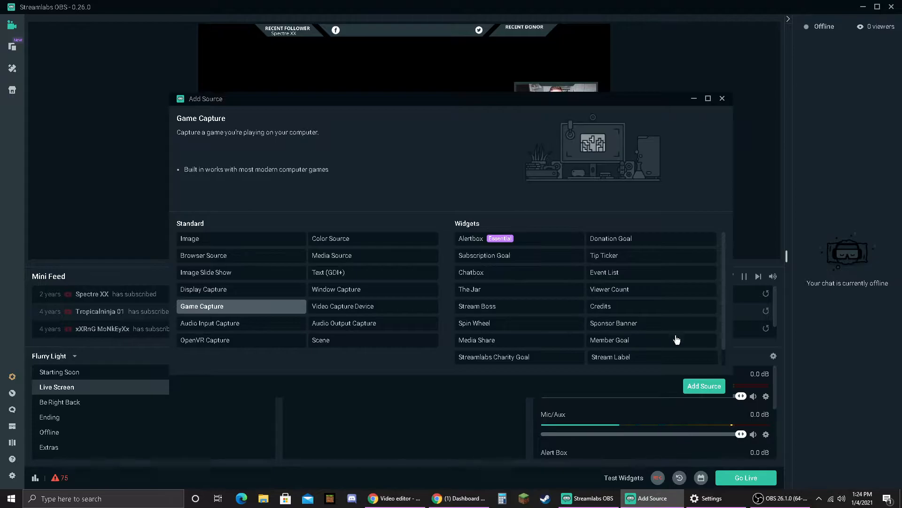
pyautogui.click(707, 390)
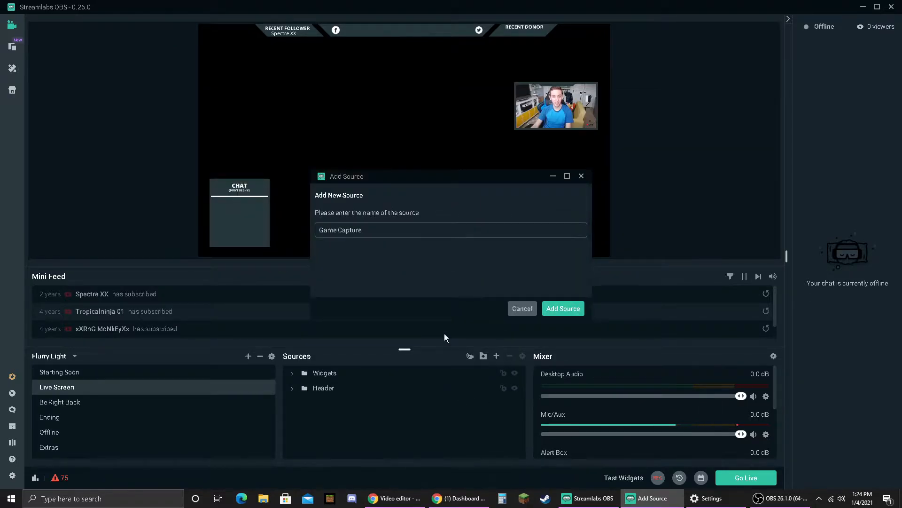
pyautogui.click(560, 310)
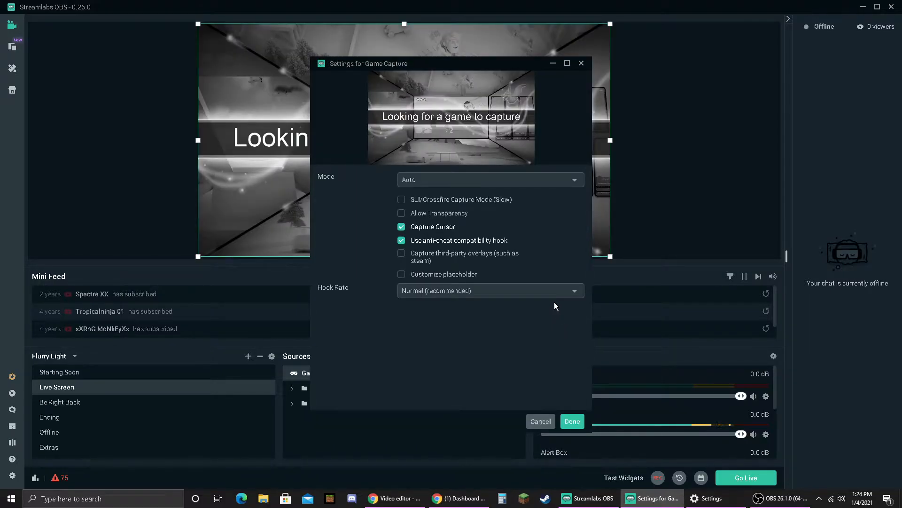
pyautogui.moveTo(528, 66); pyautogui.dragTo(631, 74)
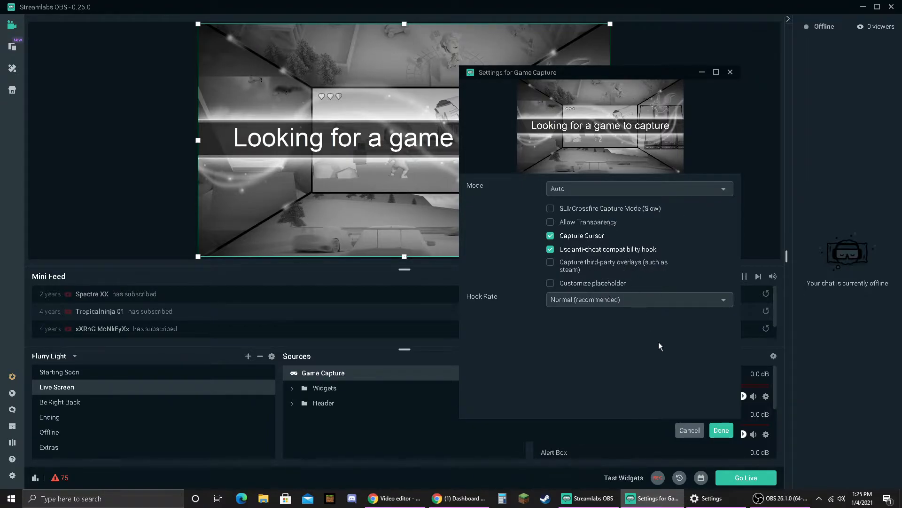
pyautogui.click(721, 429)
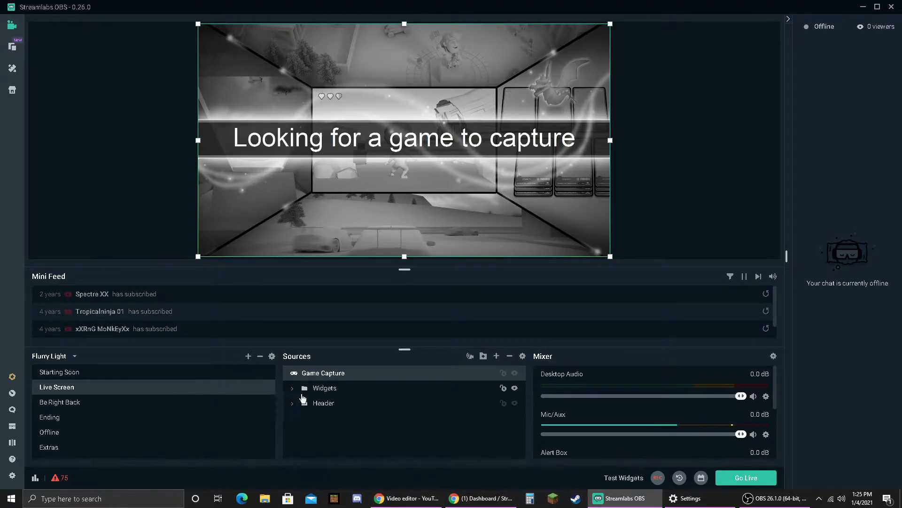
# Step: Reorder the Live Screen sources so the Widgets and Header groups sit above Game Capture
pyautogui.click(329, 391)
pyautogui.moveTo(329, 393)
pyautogui.mouseDown()
pyautogui.moveTo(328, 372)
pyautogui.moveTo(342, 388)
pyautogui.mouseUp()
pyautogui.click(333, 397)
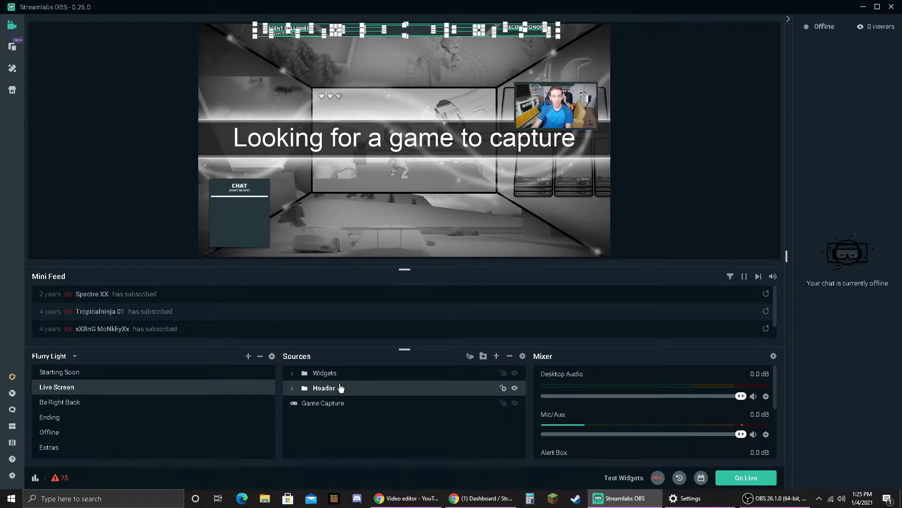
pyautogui.click(657, 169)
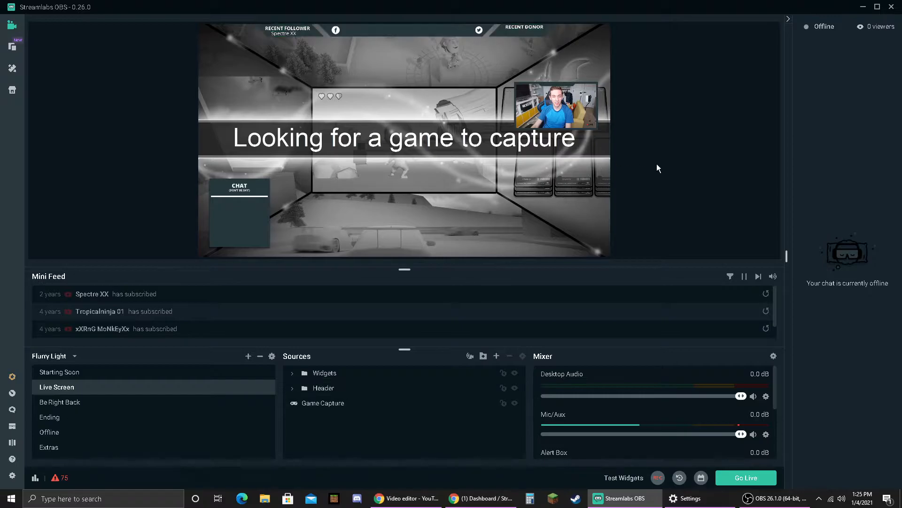
# Step: Examine the Widgets and Header groups, including the follower, donor and name labels in the Header's Text folder
pyautogui.click(329, 373)
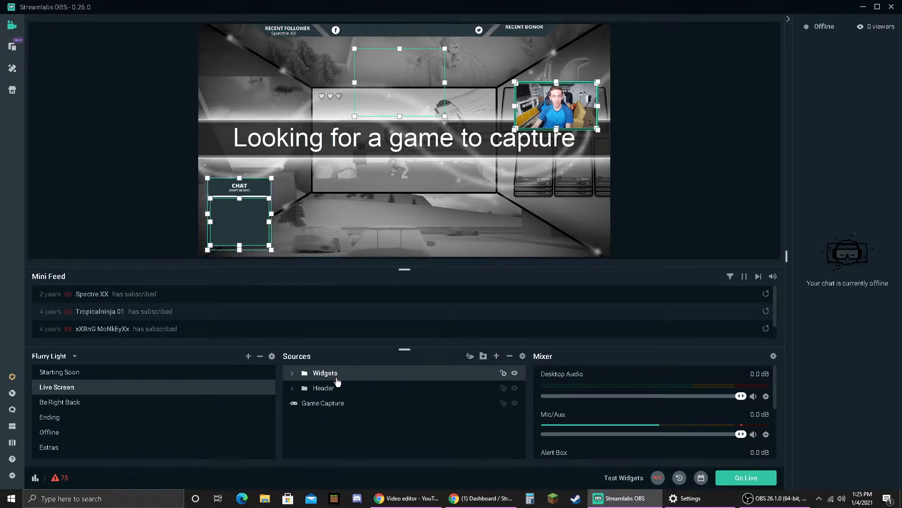
pyautogui.click(341, 388)
pyautogui.rightClick(344, 388)
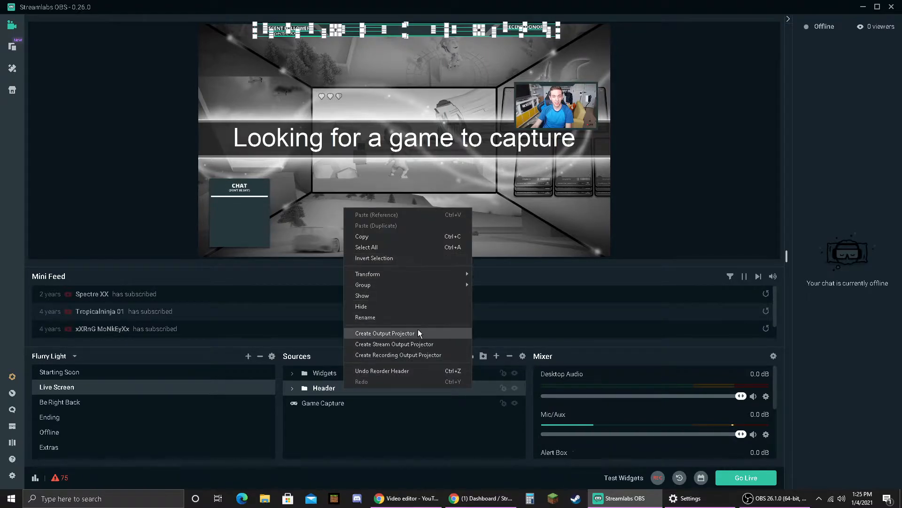
pyautogui.click(293, 391)
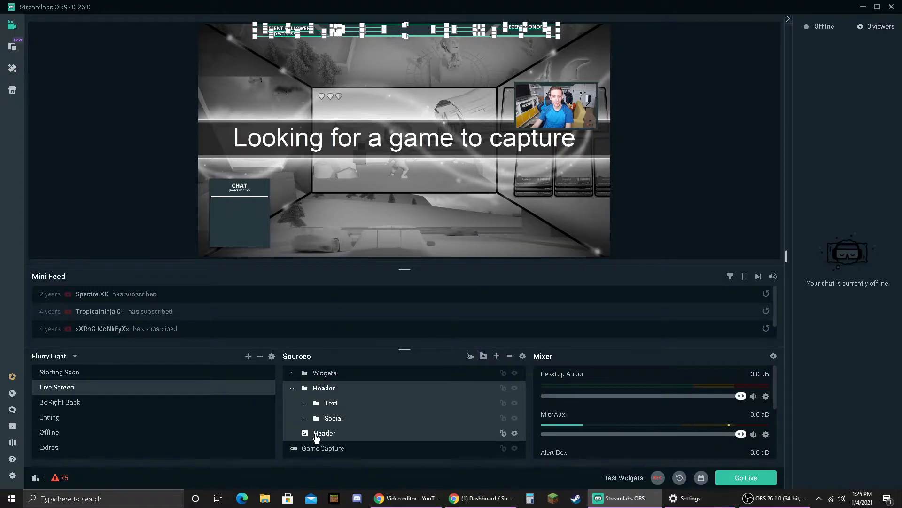
pyautogui.click(304, 403)
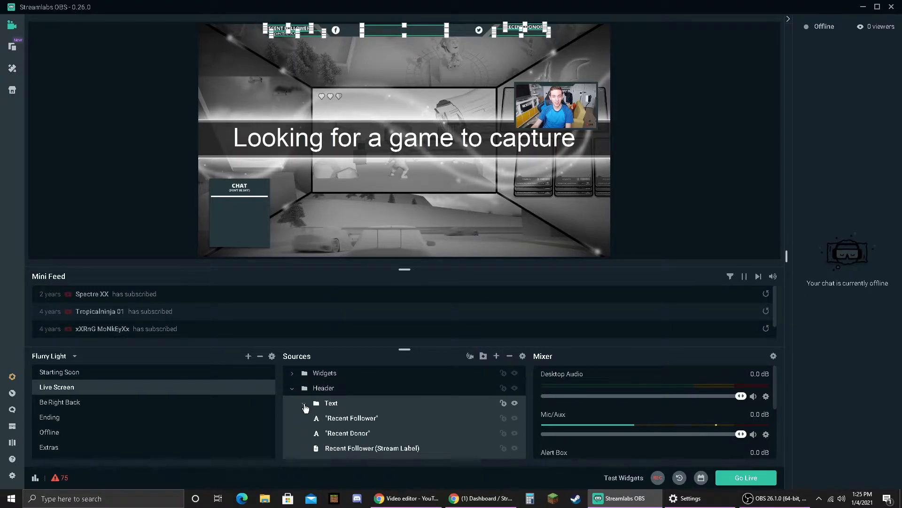
pyautogui.scroll(-1, 367, 414)
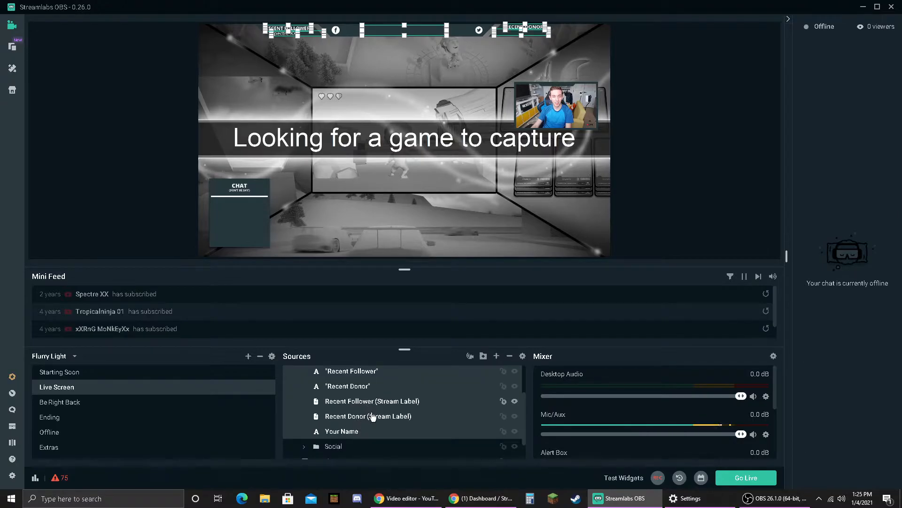
pyautogui.click(368, 431)
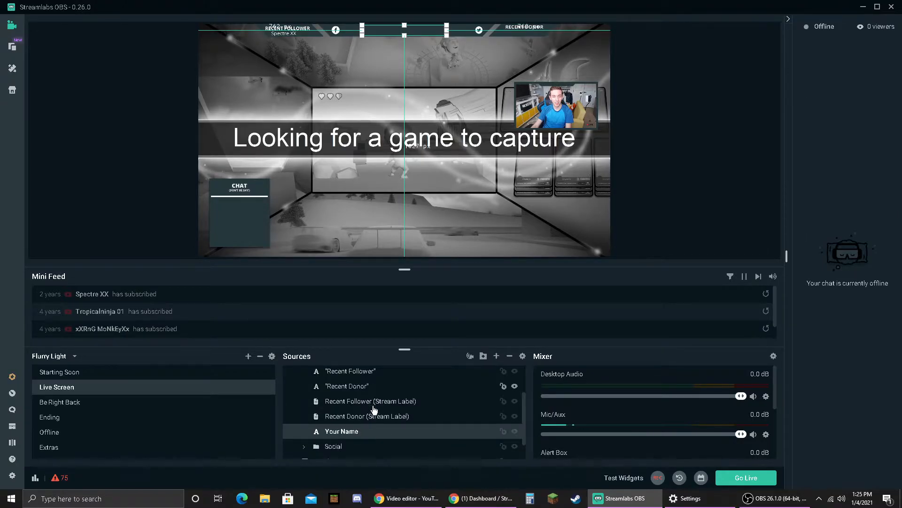
pyautogui.click(345, 386)
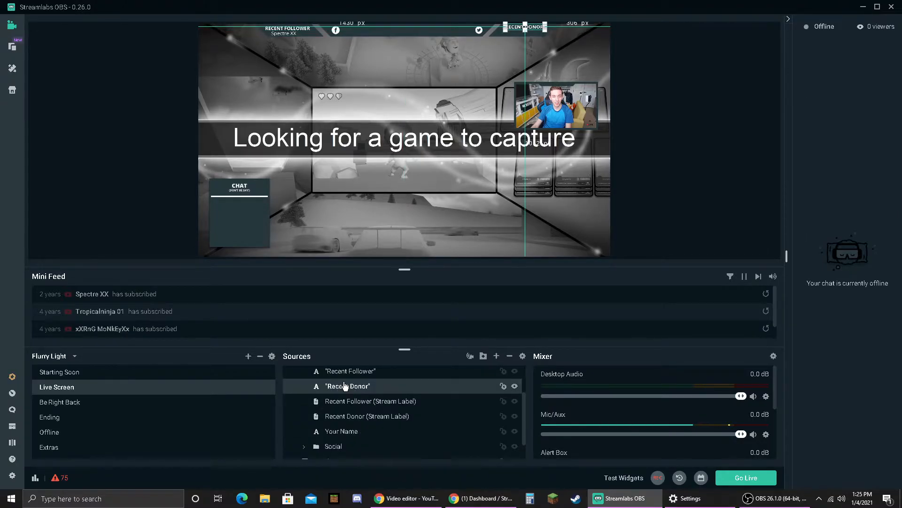
# Step: View the text properties of the Your Name source and close them without changes
pyautogui.click(354, 432)
pyautogui.rightClick(354, 431)
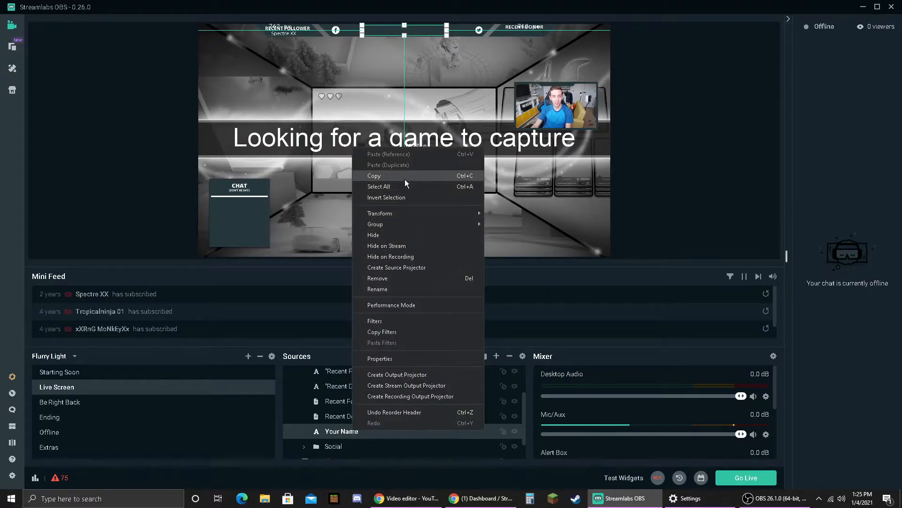
pyautogui.click(422, 359)
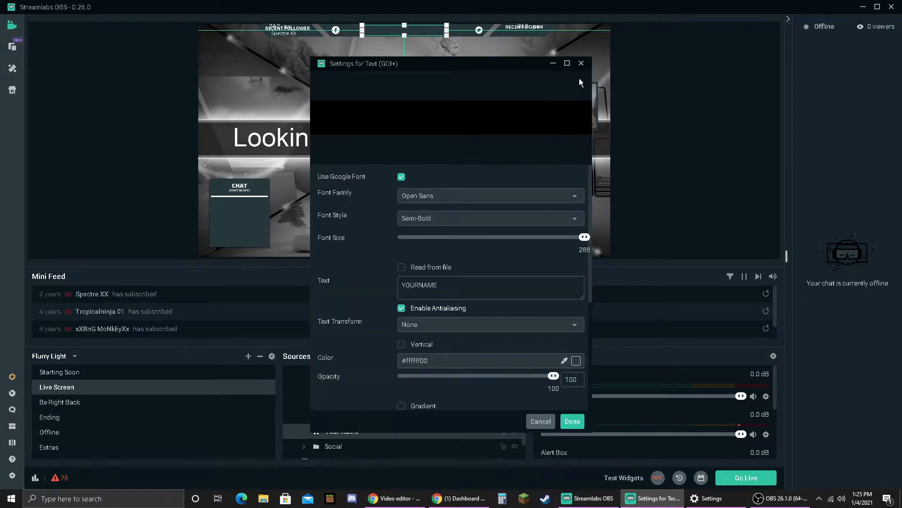
pyautogui.click(581, 65)
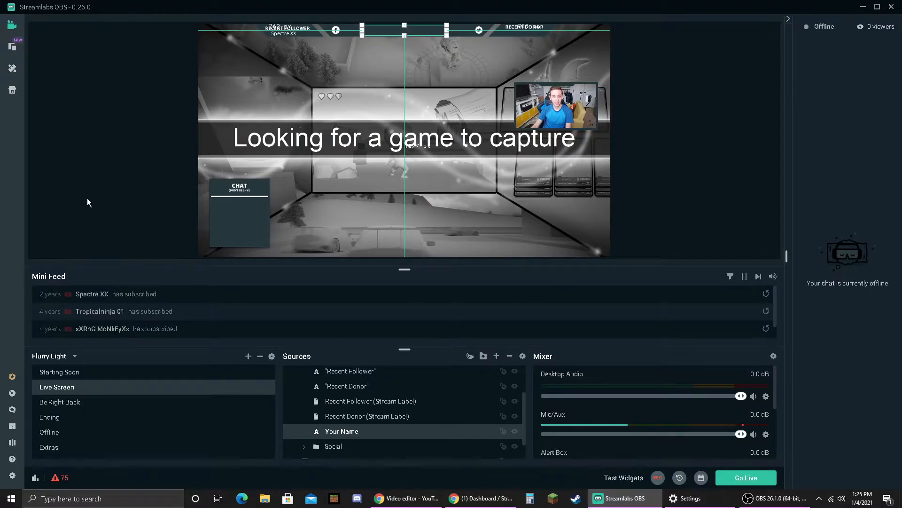
# Step: Review the Stream destinations and the advanced streaming Output options in the settings
pyautogui.click(14, 476)
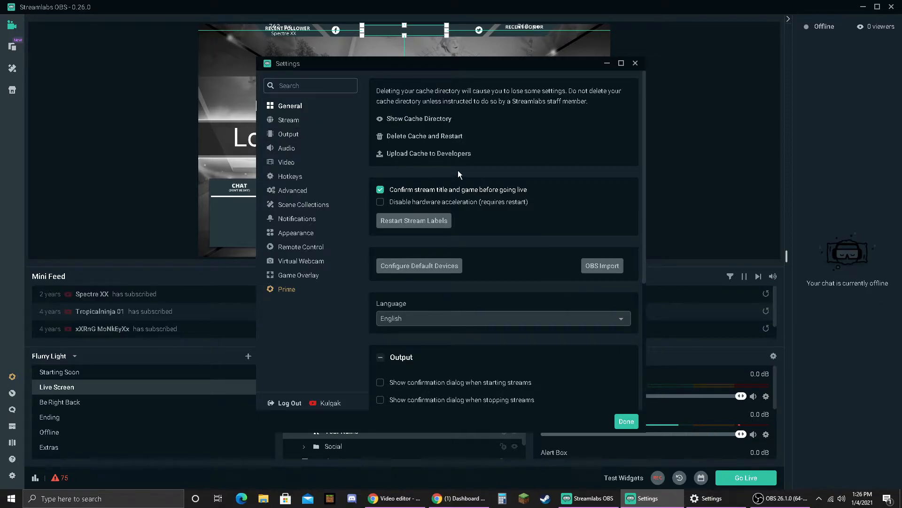
pyautogui.click(295, 122)
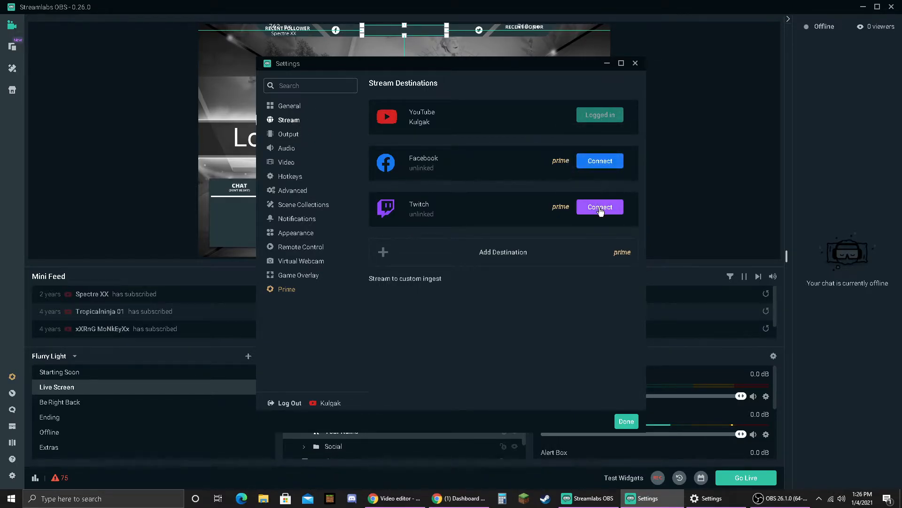
pyautogui.click(297, 137)
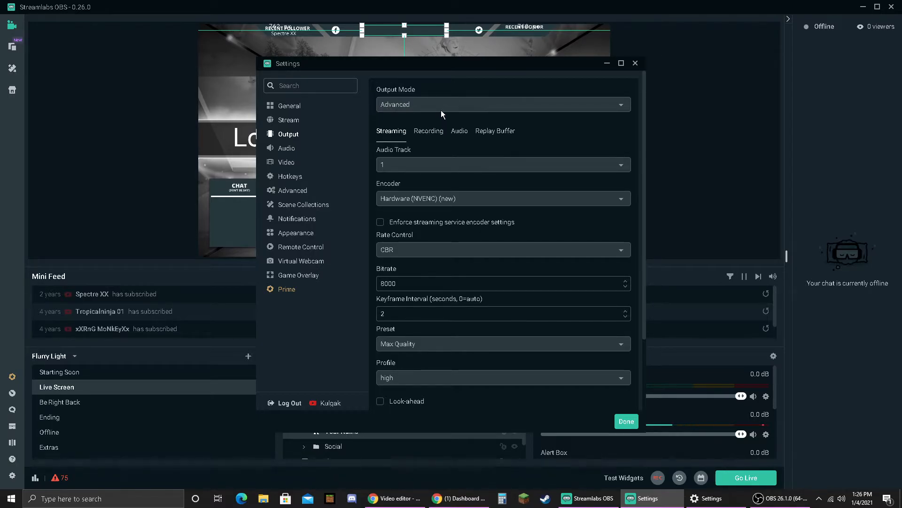
pyautogui.scroll(-2, 455, 180)
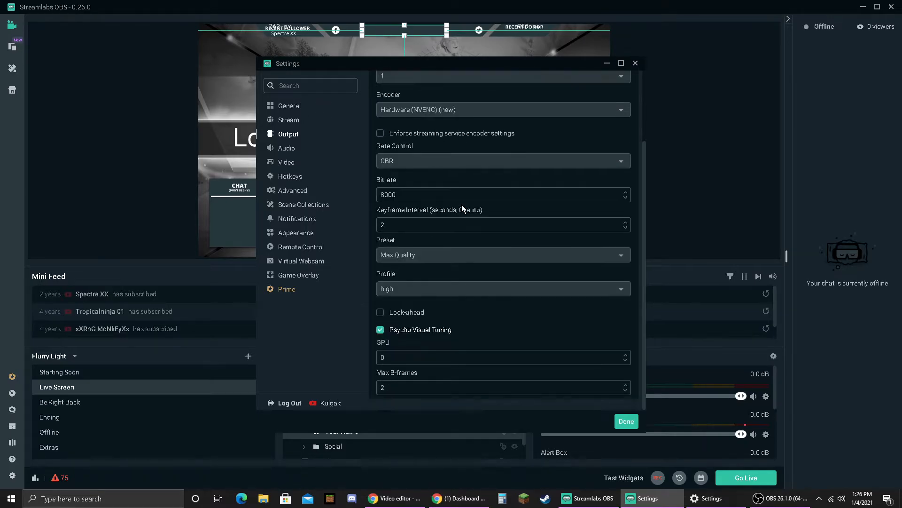
pyautogui.scroll(2, 521, 214)
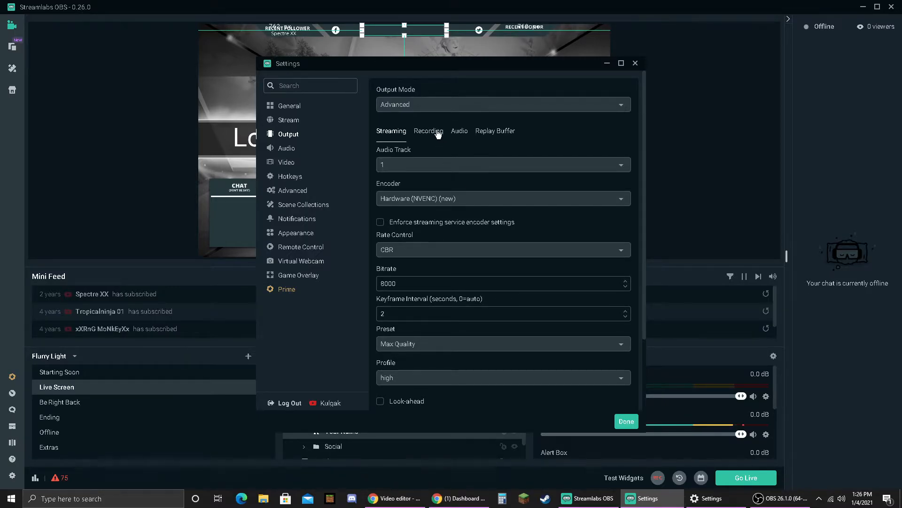
# Step: Set the streaming encoder to Hardware (NVENC) (new)
pyautogui.click(447, 197)
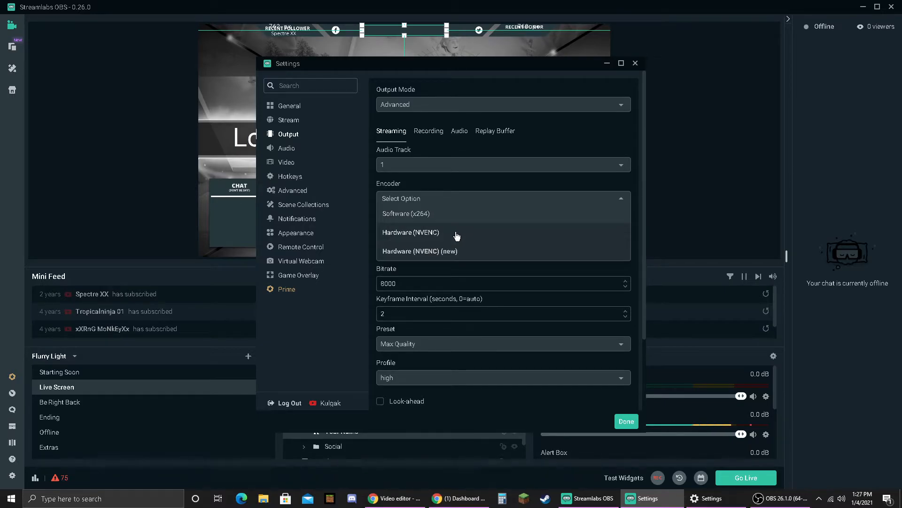
pyautogui.click(470, 256)
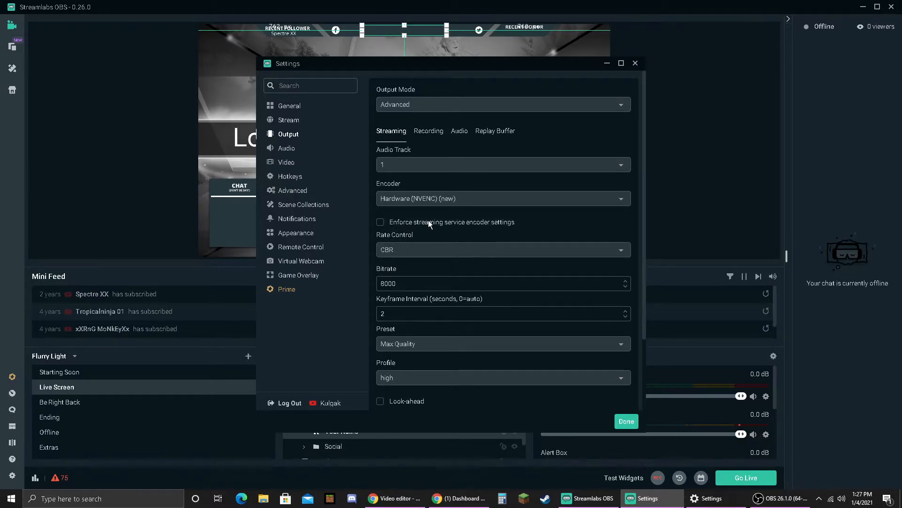
pyautogui.scroll(-2, 441, 219)
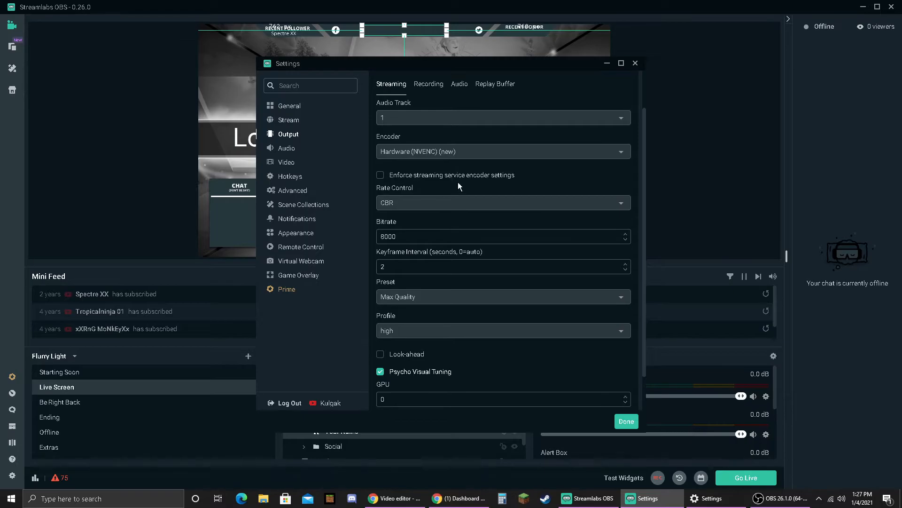
pyautogui.click(467, 156)
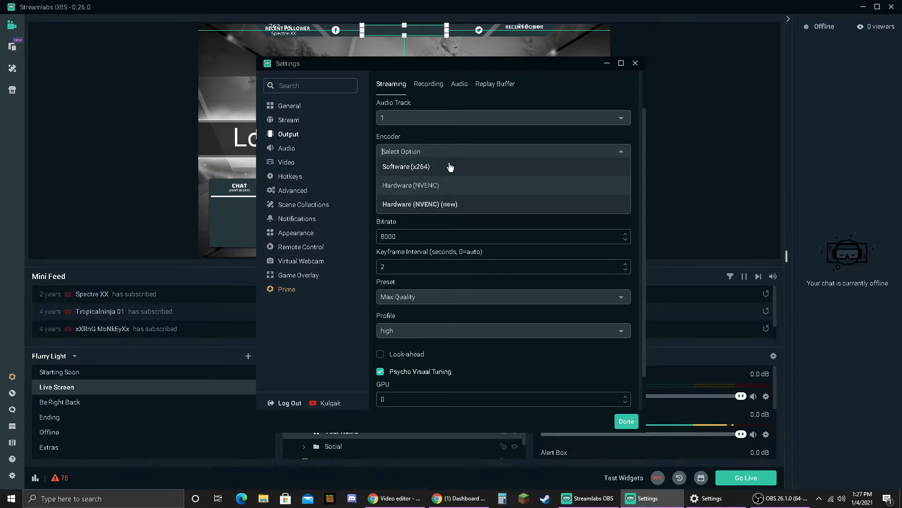
pyautogui.click(465, 204)
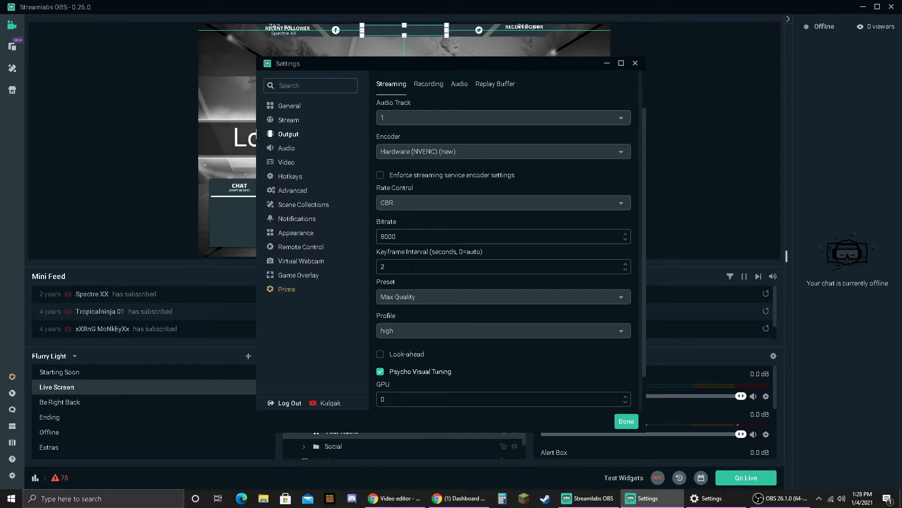
# Step: Check the streaming Preset and Profile options, keeping Max Quality and high
pyautogui.scroll(-1, 436, 258)
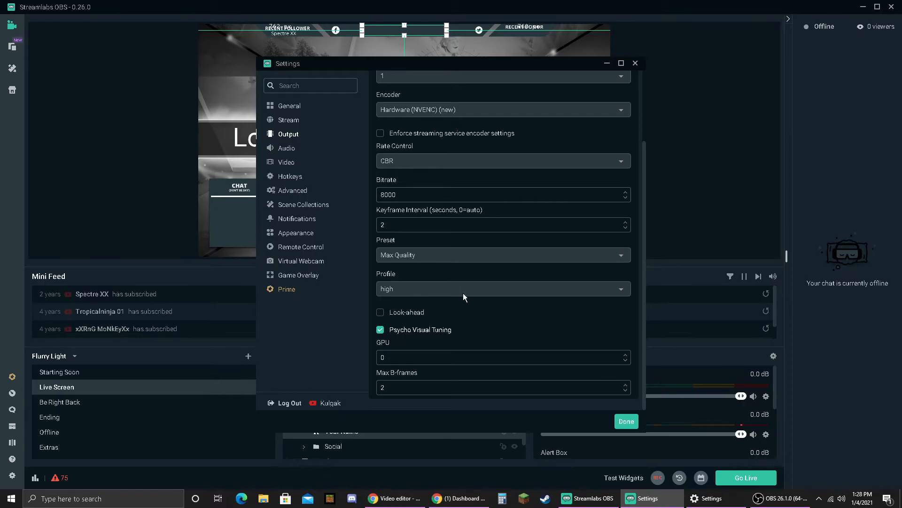
pyautogui.click(452, 255)
pyautogui.click(459, 270)
pyautogui.click(476, 293)
pyautogui.click(455, 236)
pyautogui.scroll(2, 455, 131)
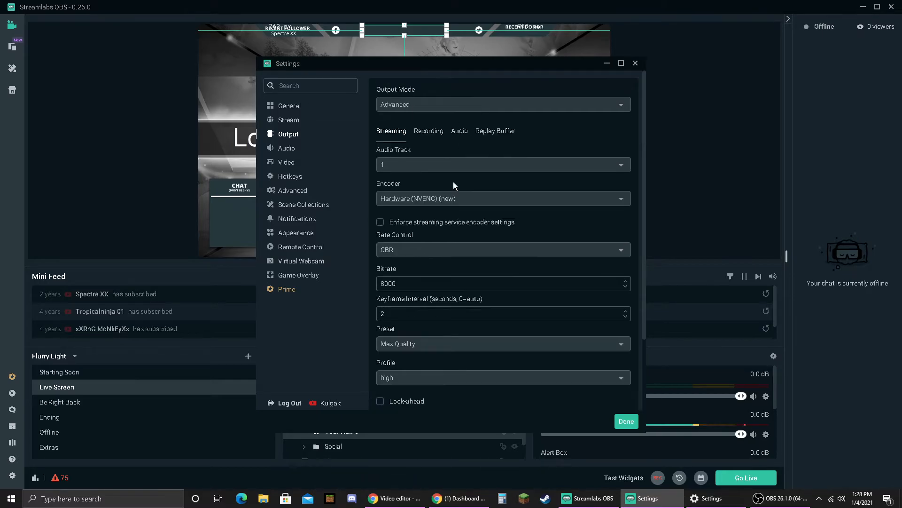
# Step: Try 1280x720 as the base canvas resolution in the Video settings and return it to 1920x1080
pyautogui.click(312, 165)
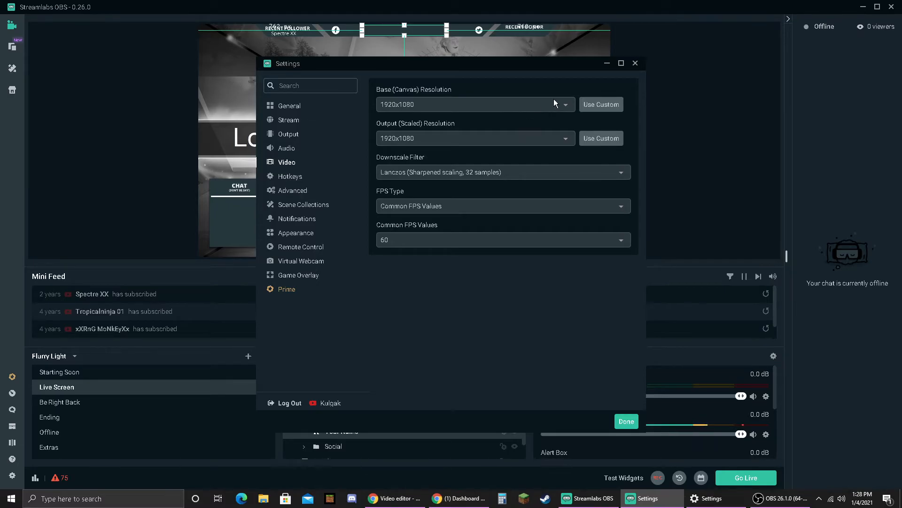
pyautogui.click(501, 101)
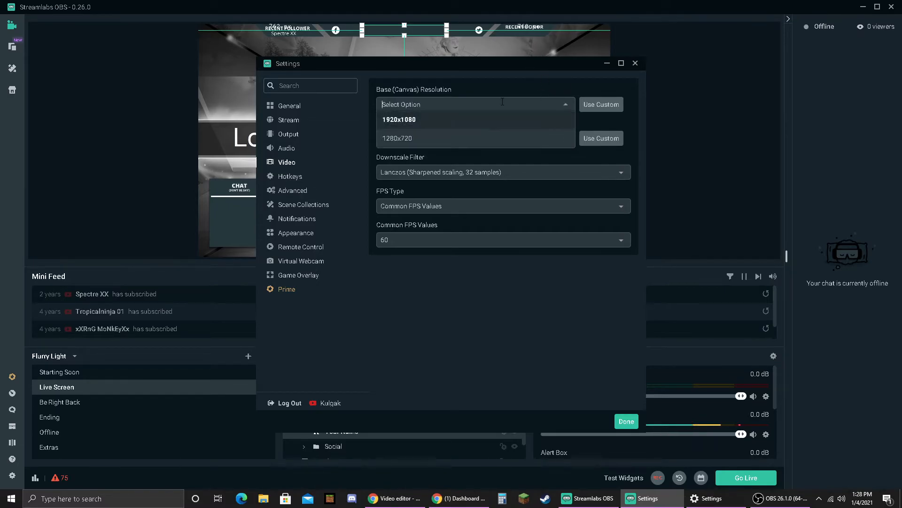
pyautogui.click(523, 137)
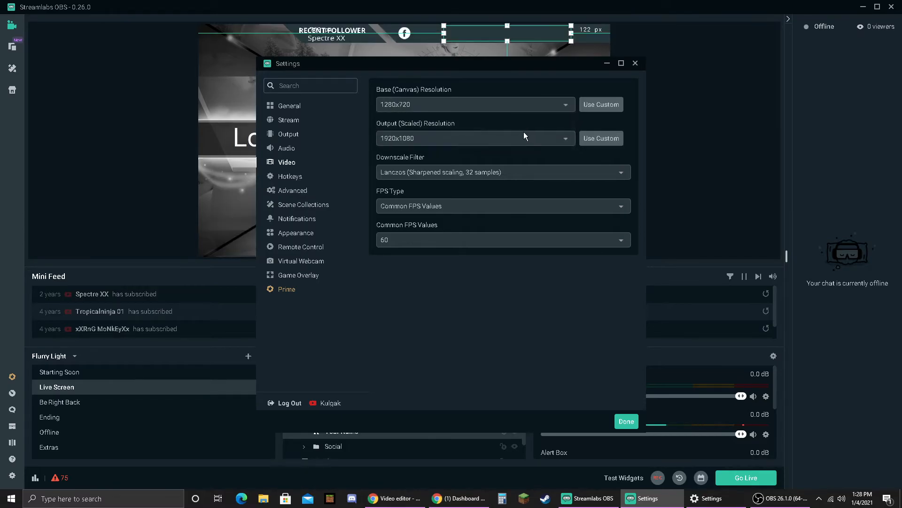
pyautogui.click(520, 100)
pyautogui.click(522, 119)
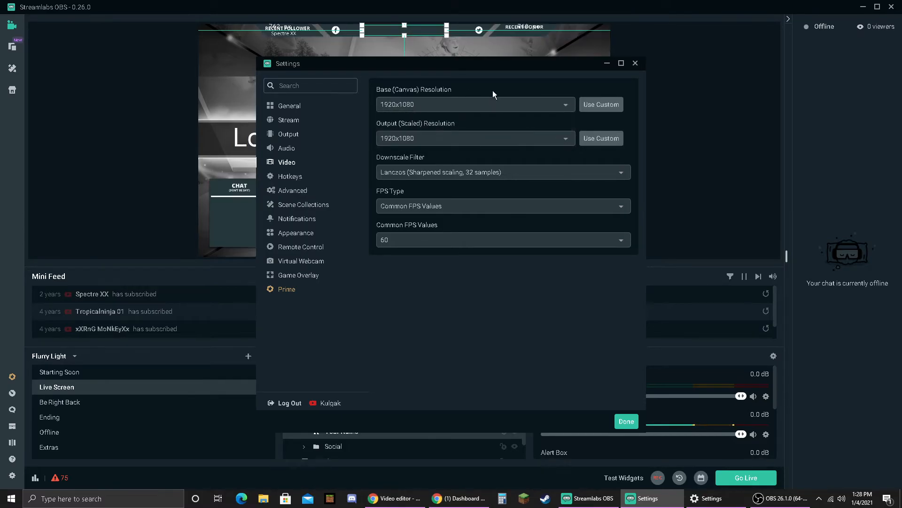
pyautogui.click(529, 105)
pyautogui.click(492, 139)
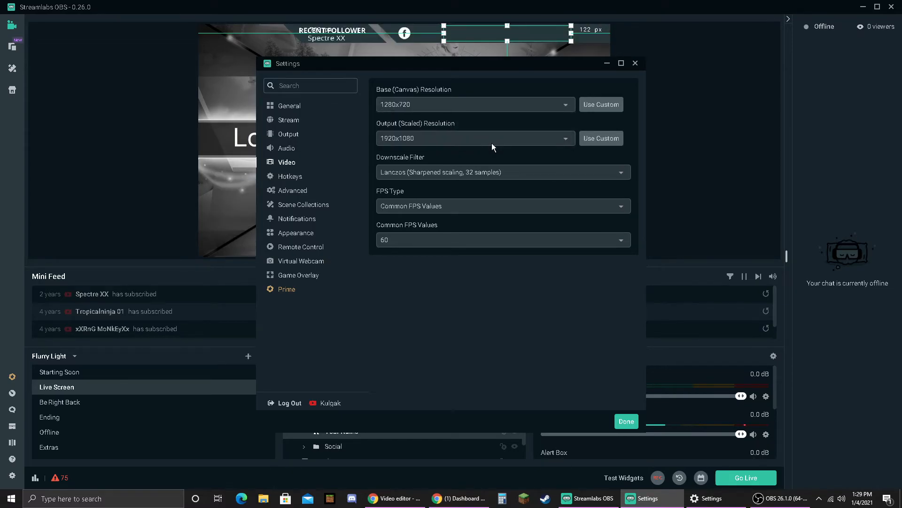
pyautogui.click(451, 108)
pyautogui.click(462, 119)
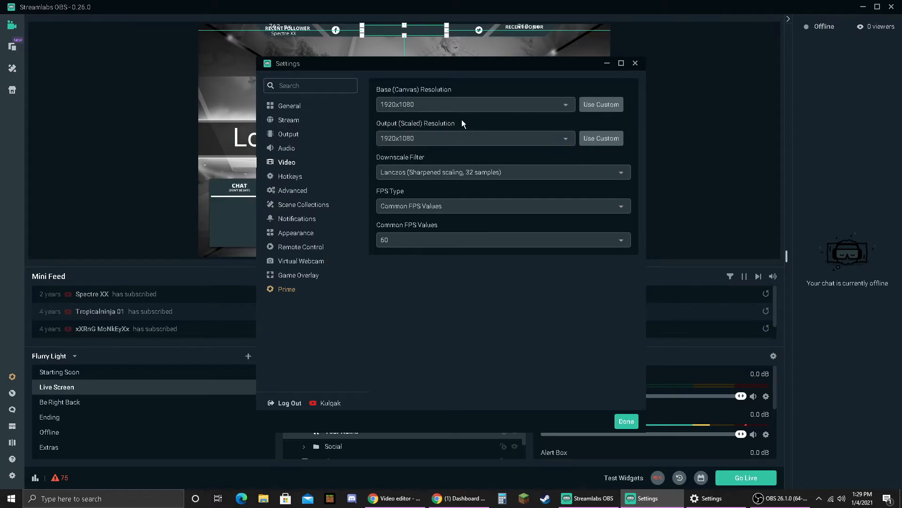
# Step: Set the downscale filter to Lanczos (Sharpened scaling, 32 samples) and close the settings
pyautogui.click(455, 172)
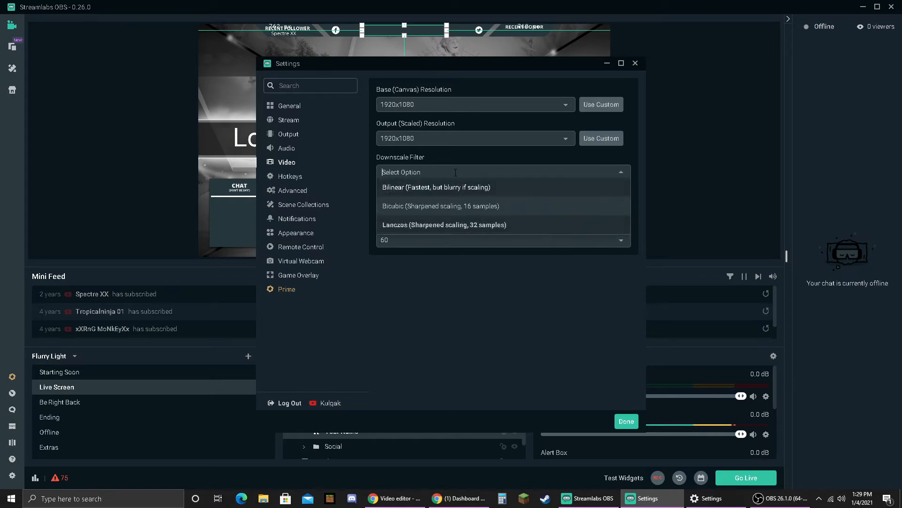
pyautogui.click(493, 225)
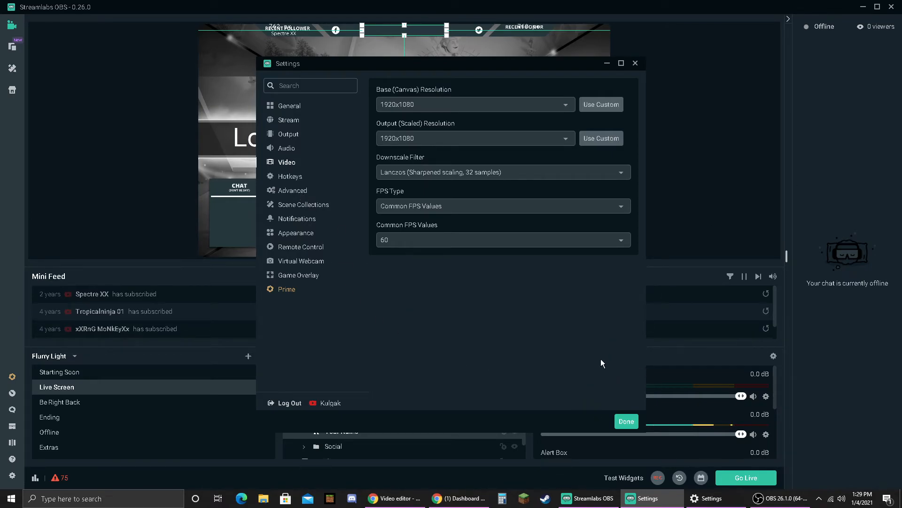
pyautogui.click(633, 427)
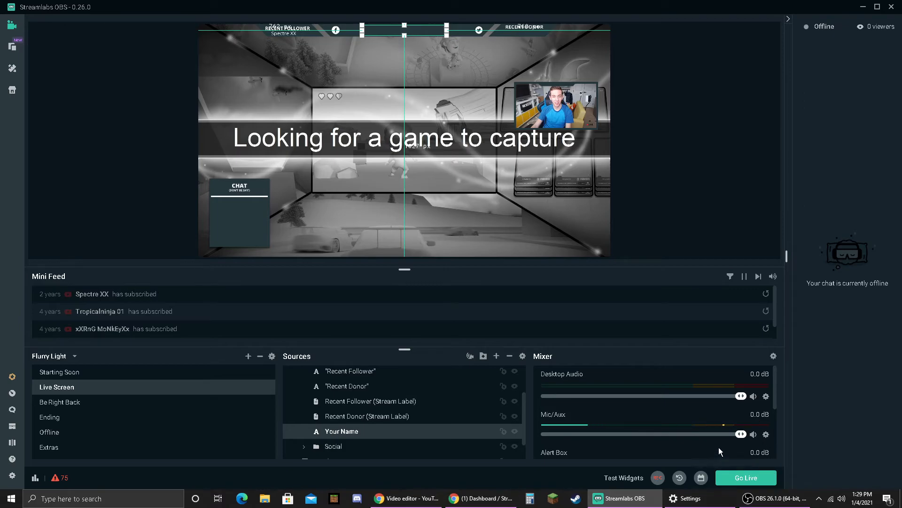
# Step: Open the Go Live setup for the YouTube stream and read through its description
pyautogui.click(752, 478)
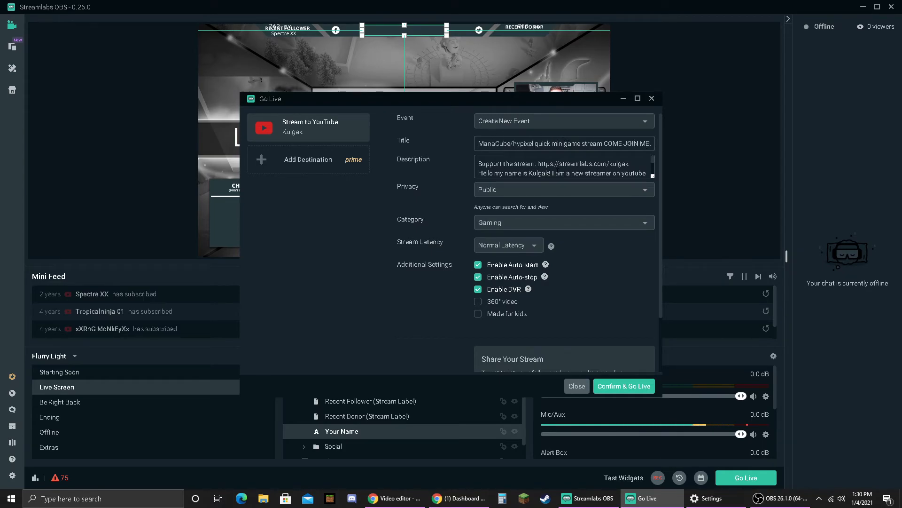
pyautogui.scroll(-5, 601, 162)
pyautogui.scroll(-3, 601, 160)
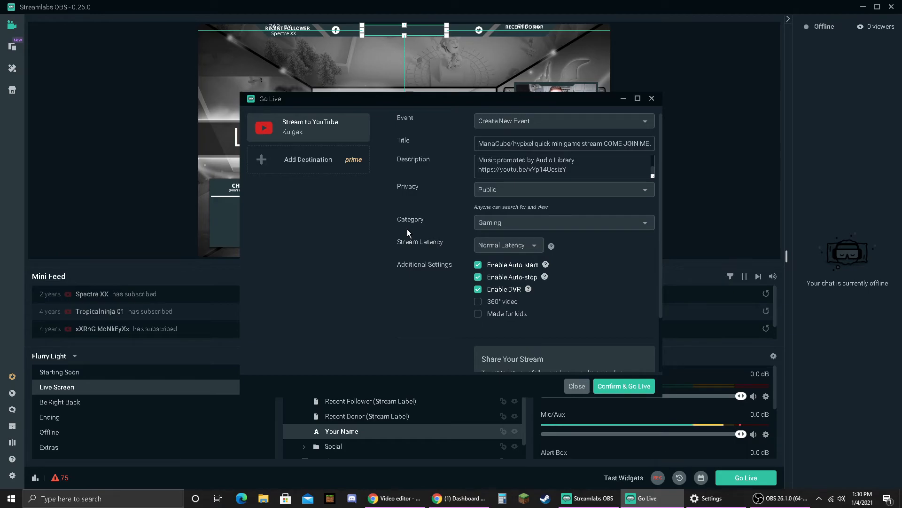
# Step: Review the stream description and privacy options, keep Public, and close the Go Live setup without starting the stream
pyautogui.scroll(8, 625, 165)
pyautogui.scroll(1, 631, 171)
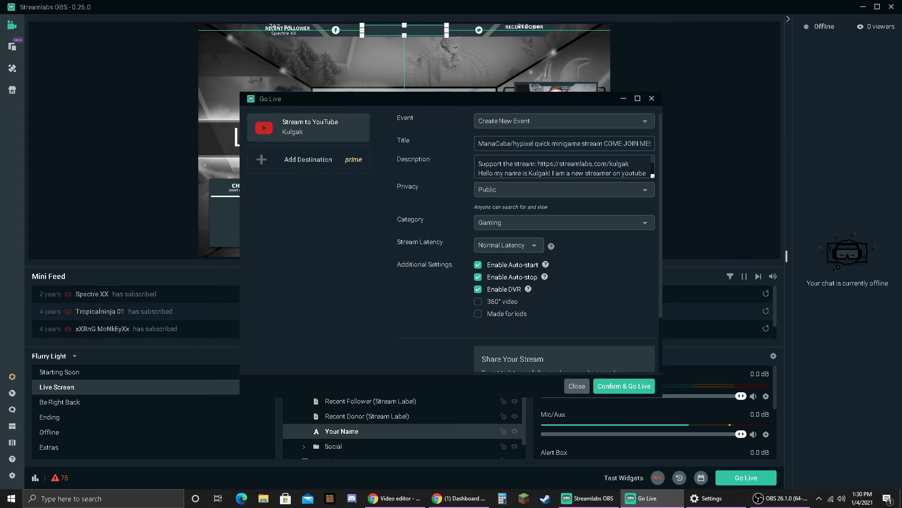
pyautogui.click(543, 194)
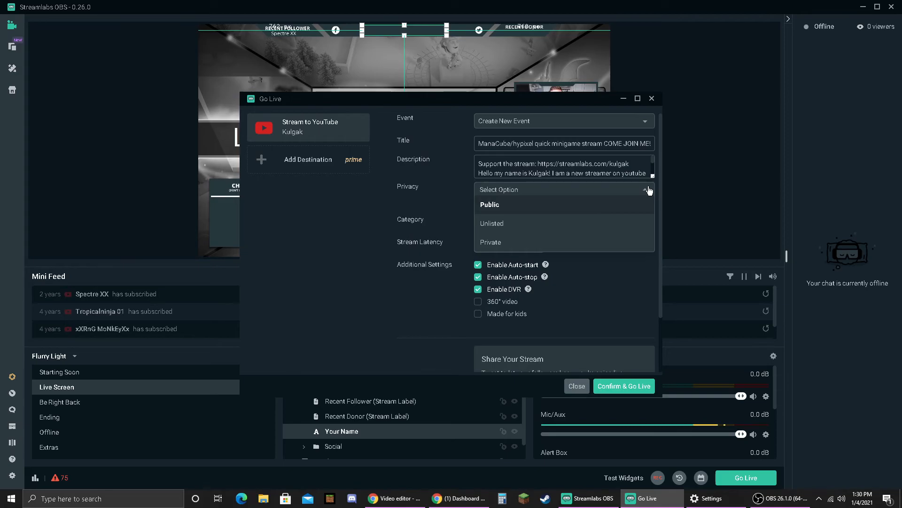
pyautogui.click(634, 204)
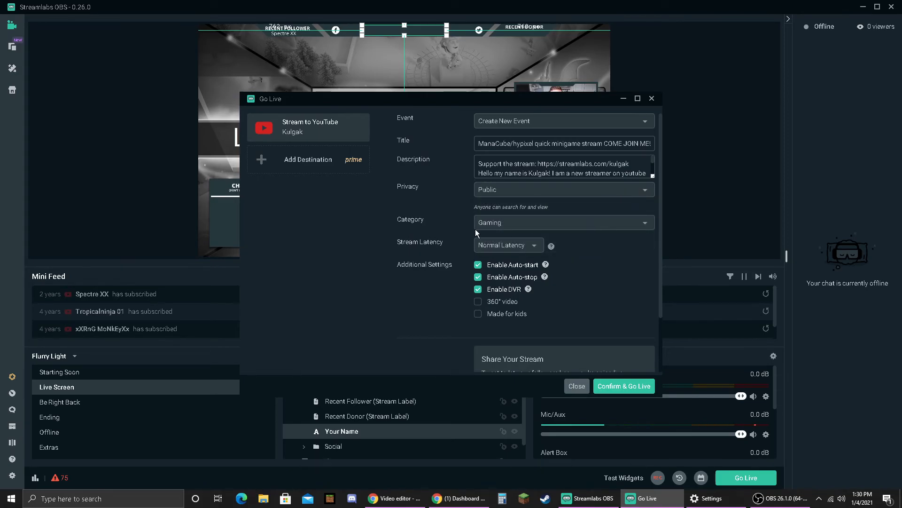
pyautogui.scroll(-2, 531, 248)
pyautogui.scroll(2, 554, 303)
pyautogui.click(577, 386)
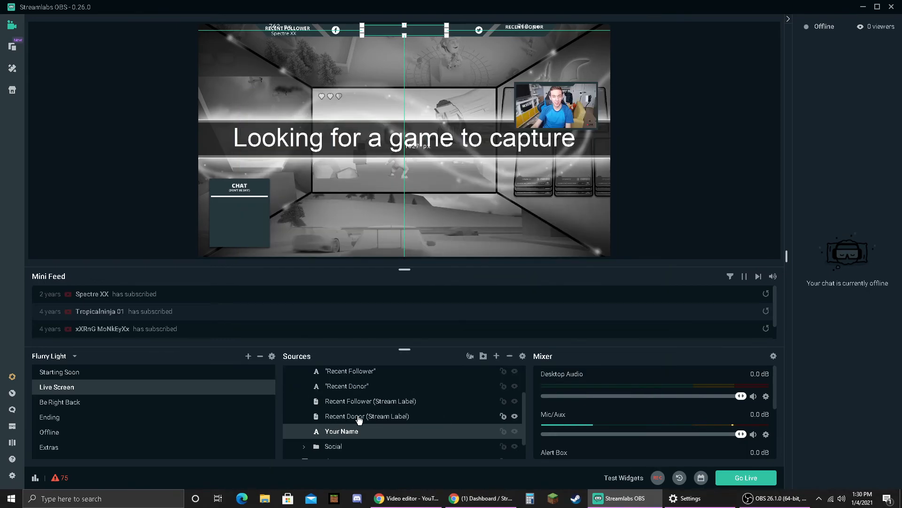
# Step: Examine the Live Screen scene's Header image source and the Facebook and Twitter sources in its Social folder
pyautogui.scroll(-1, 361, 420)
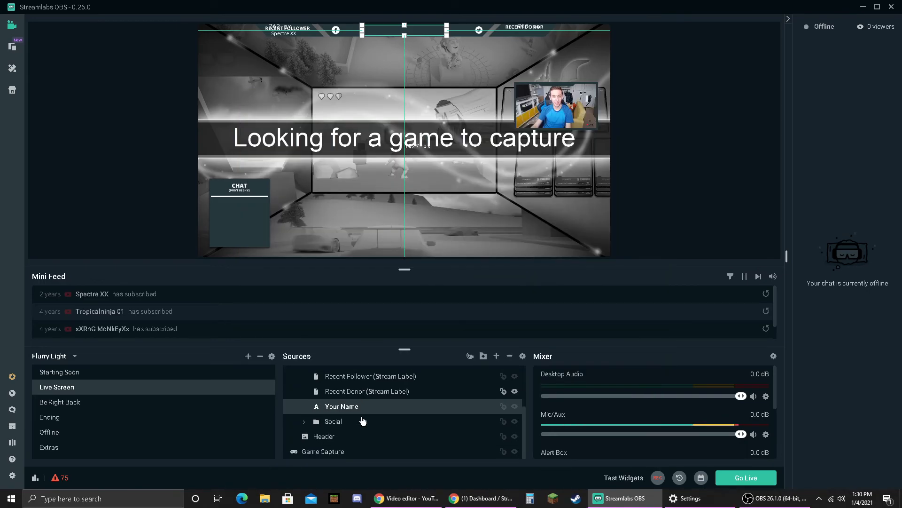
pyautogui.click(341, 439)
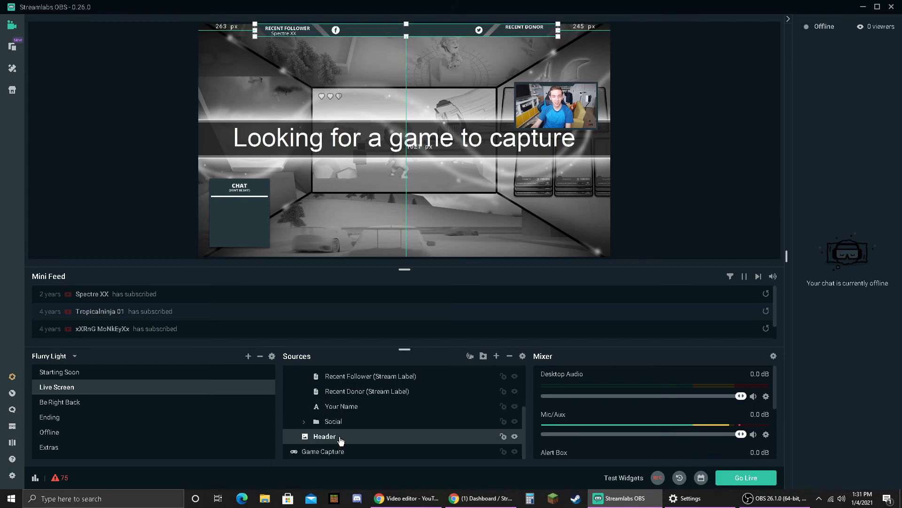
pyautogui.click(307, 423)
pyautogui.scroll(-2, 342, 426)
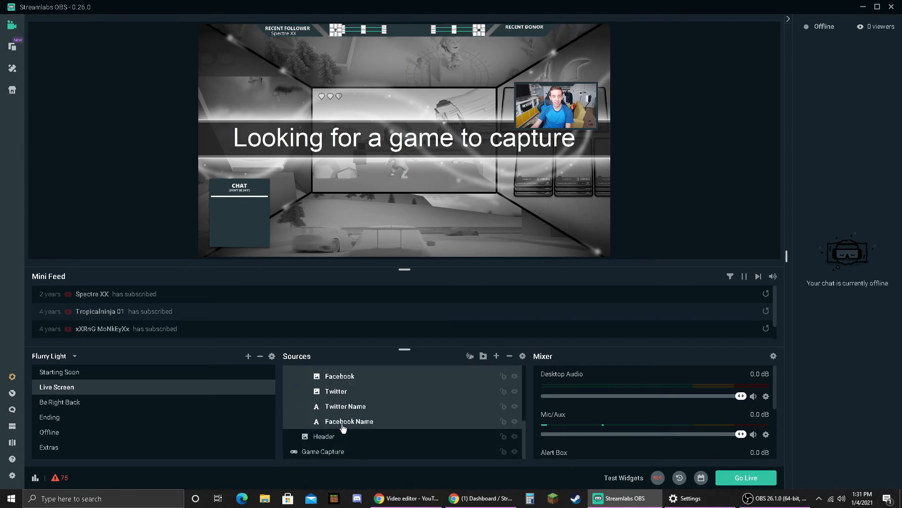
pyautogui.scroll(-2, 345, 428)
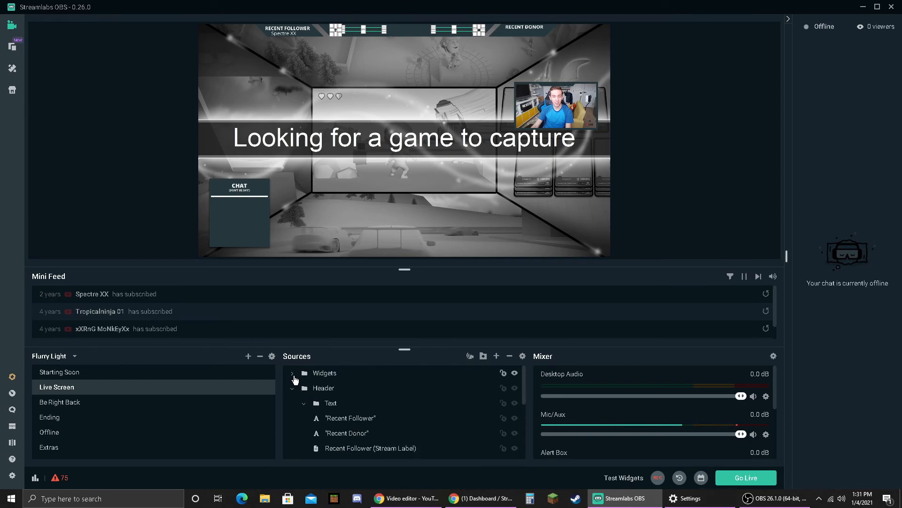
# Step: Expand the Widgets folder, inspect the Alert Box's placement and available actions, and clear the selection
pyautogui.click(293, 374)
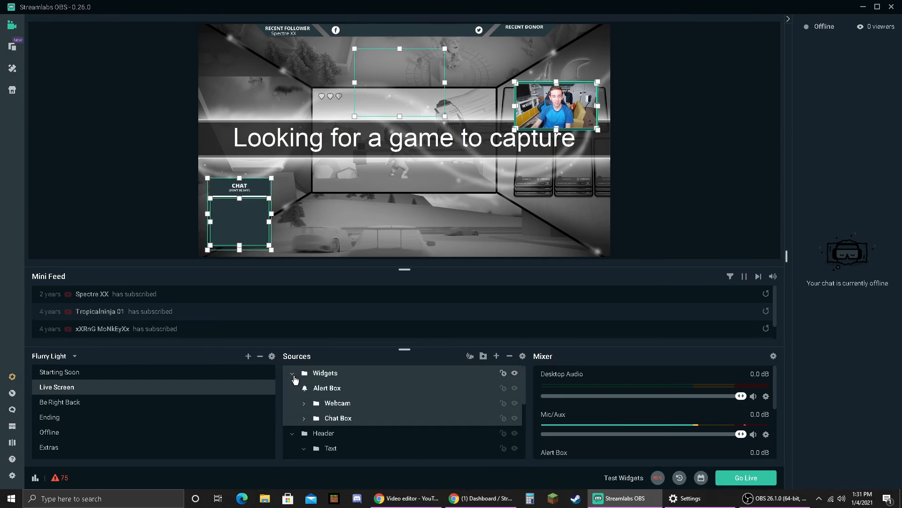
pyautogui.click(324, 390)
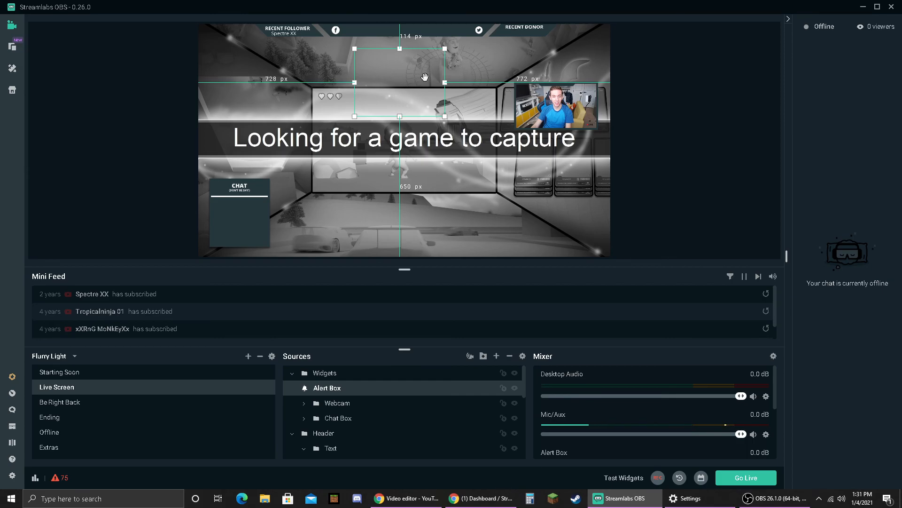
pyautogui.rightClick(394, 396)
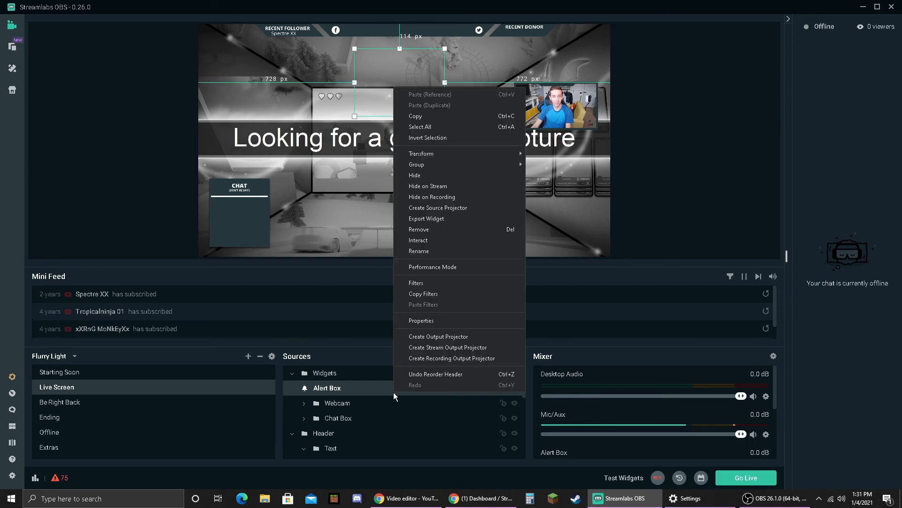
pyautogui.click(394, 393)
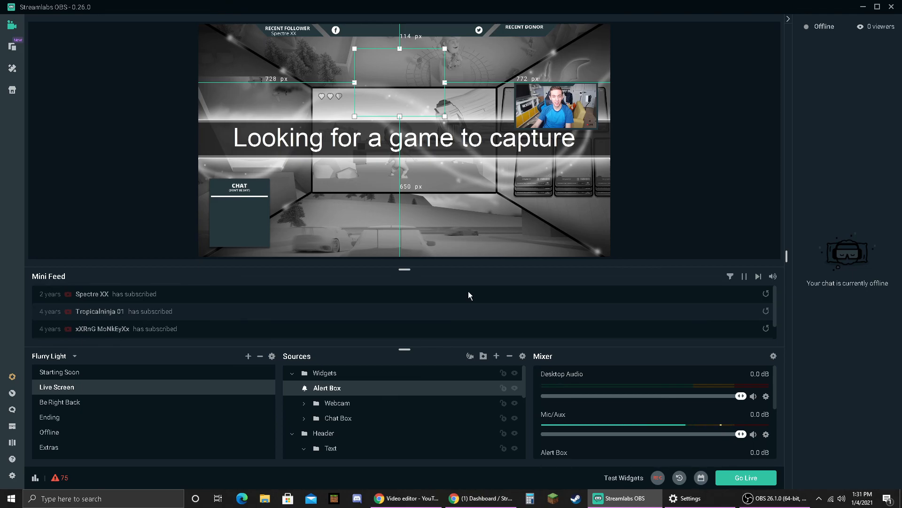
pyautogui.click(659, 226)
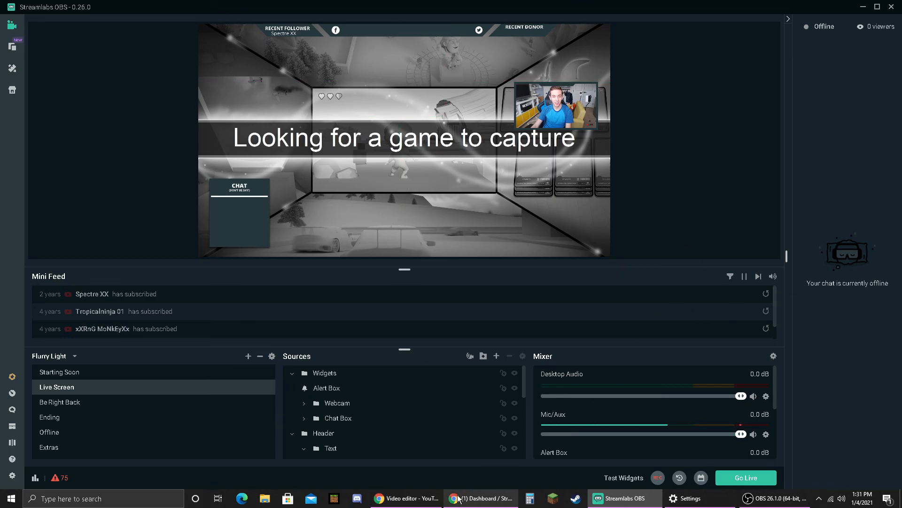
pyautogui.moveTo(479, 498)
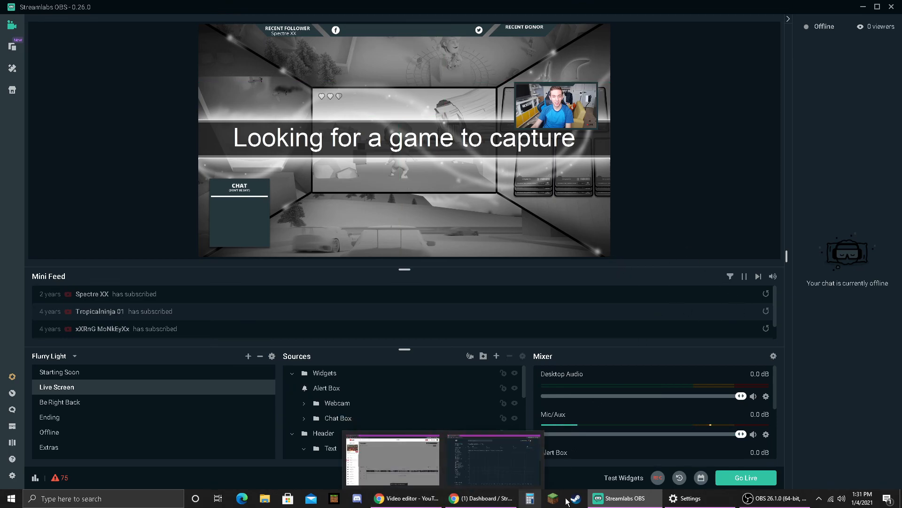
pyautogui.moveTo(766, 505)
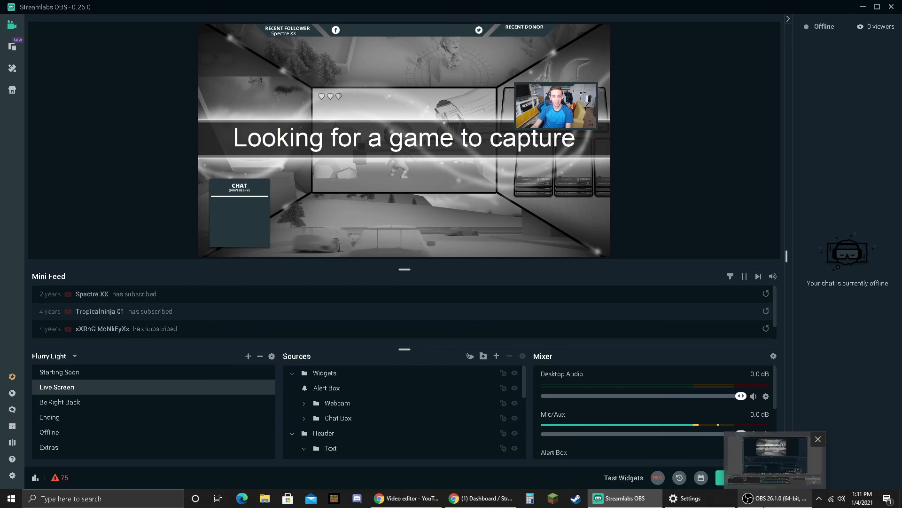